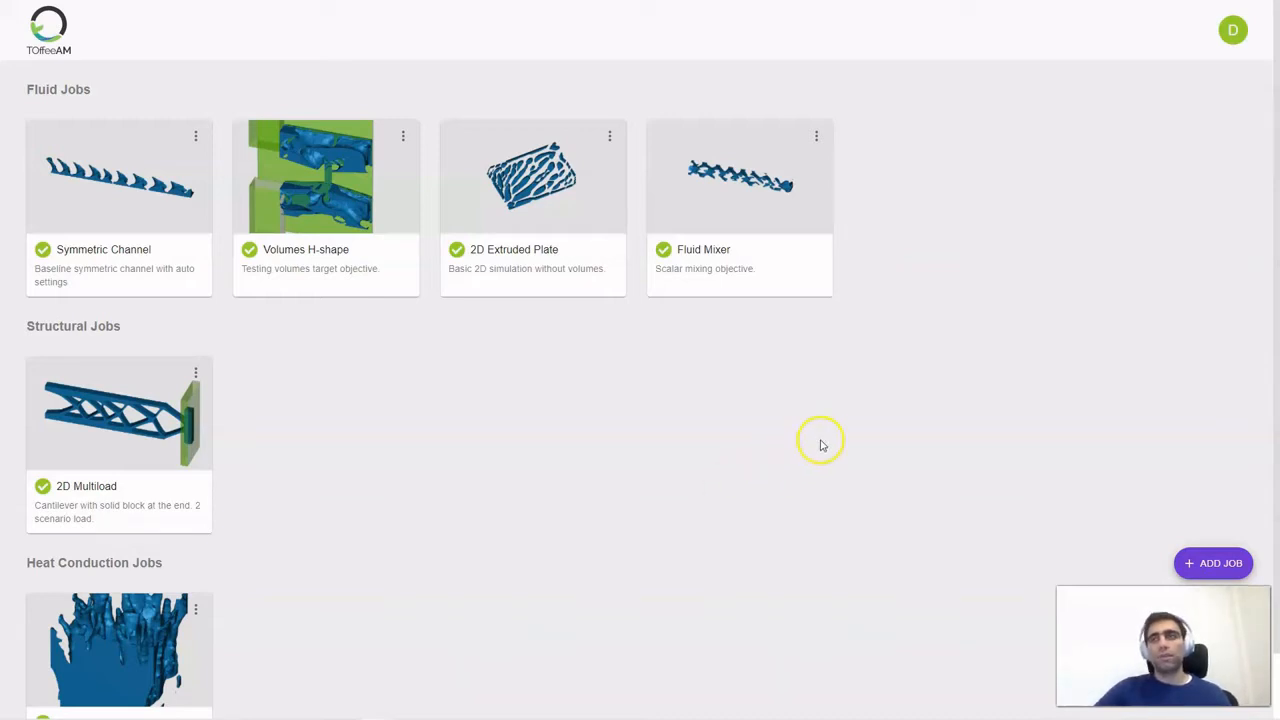
Create a new job named Cantilever with the Structural physics type
click(1219, 567)
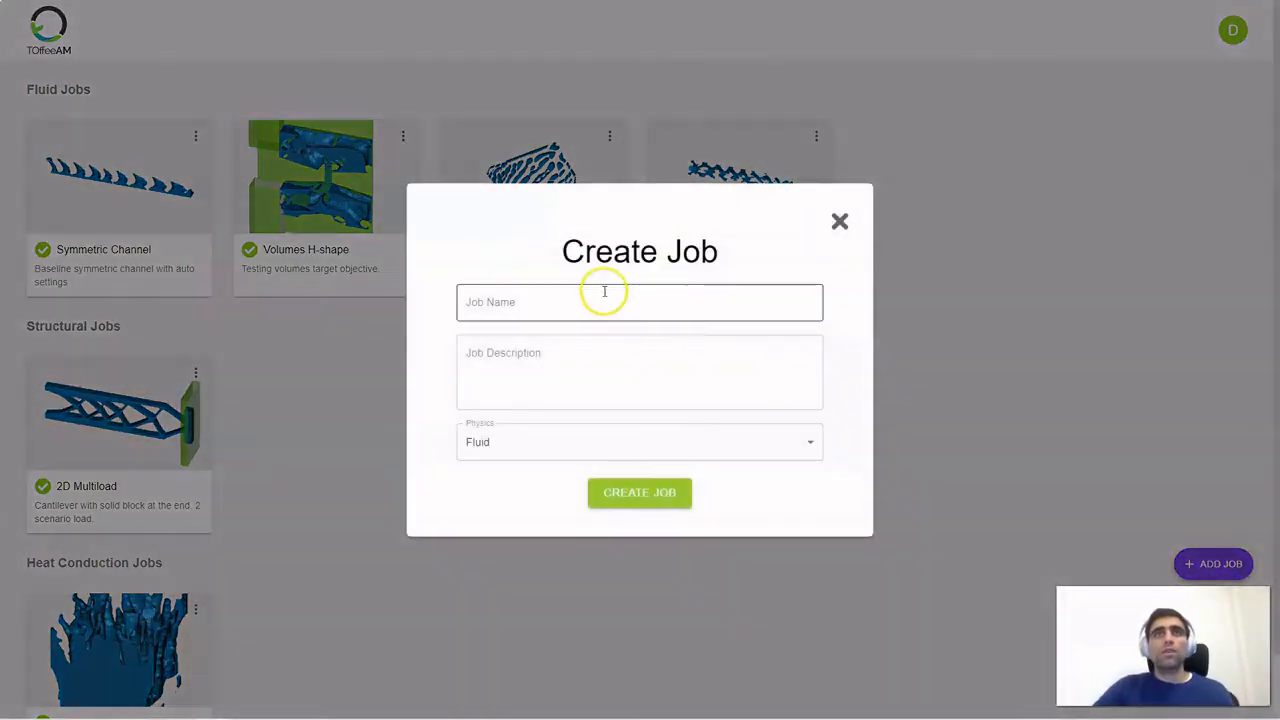
click(605, 296)
text(Can)
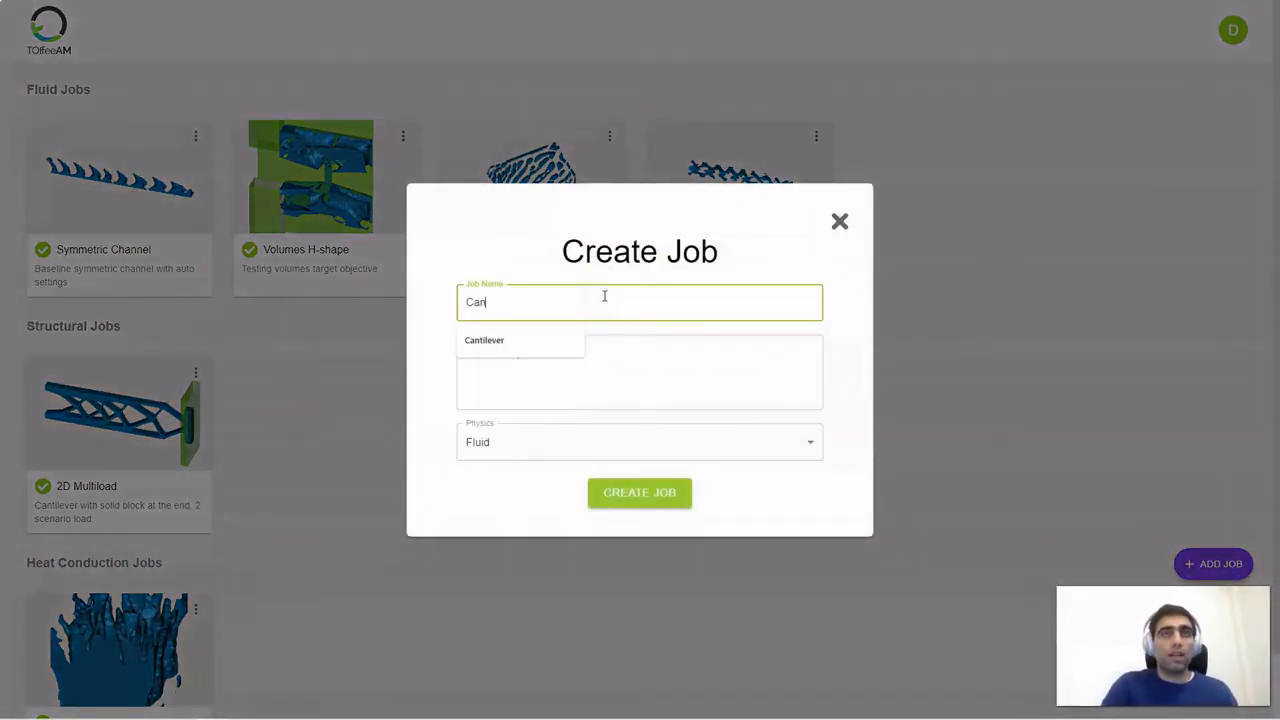
text(tilever)
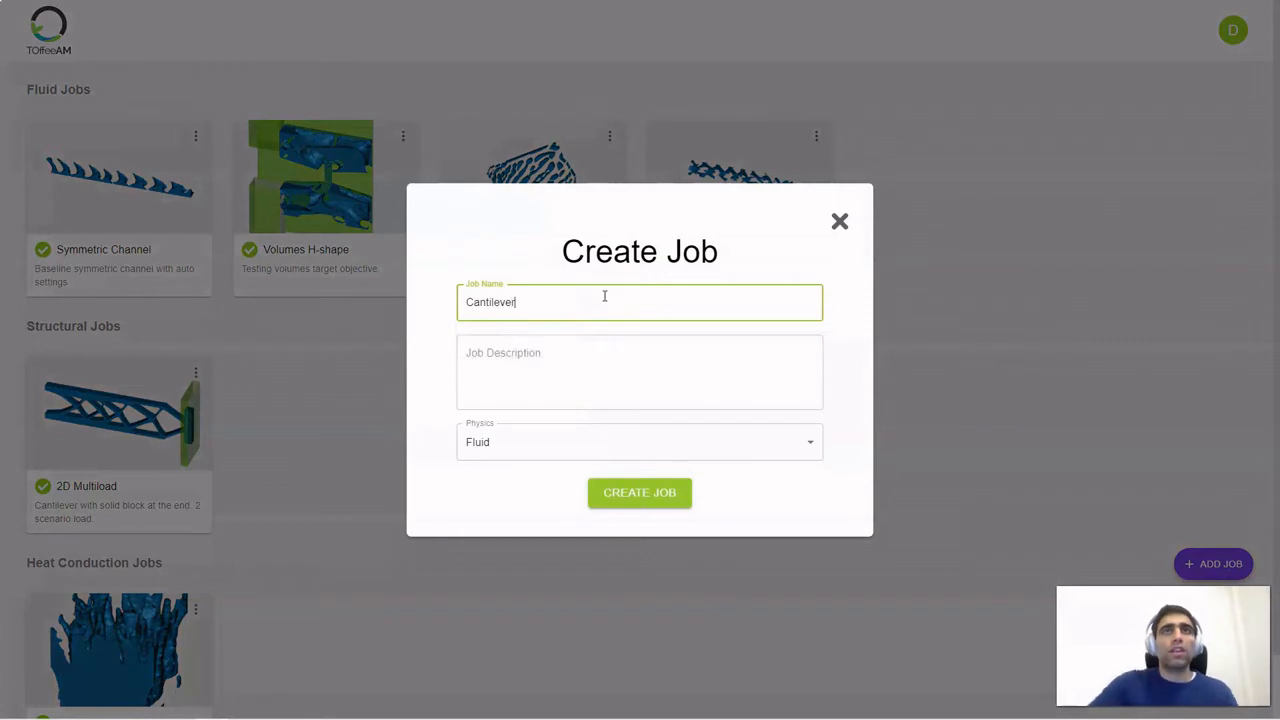
click(557, 441)
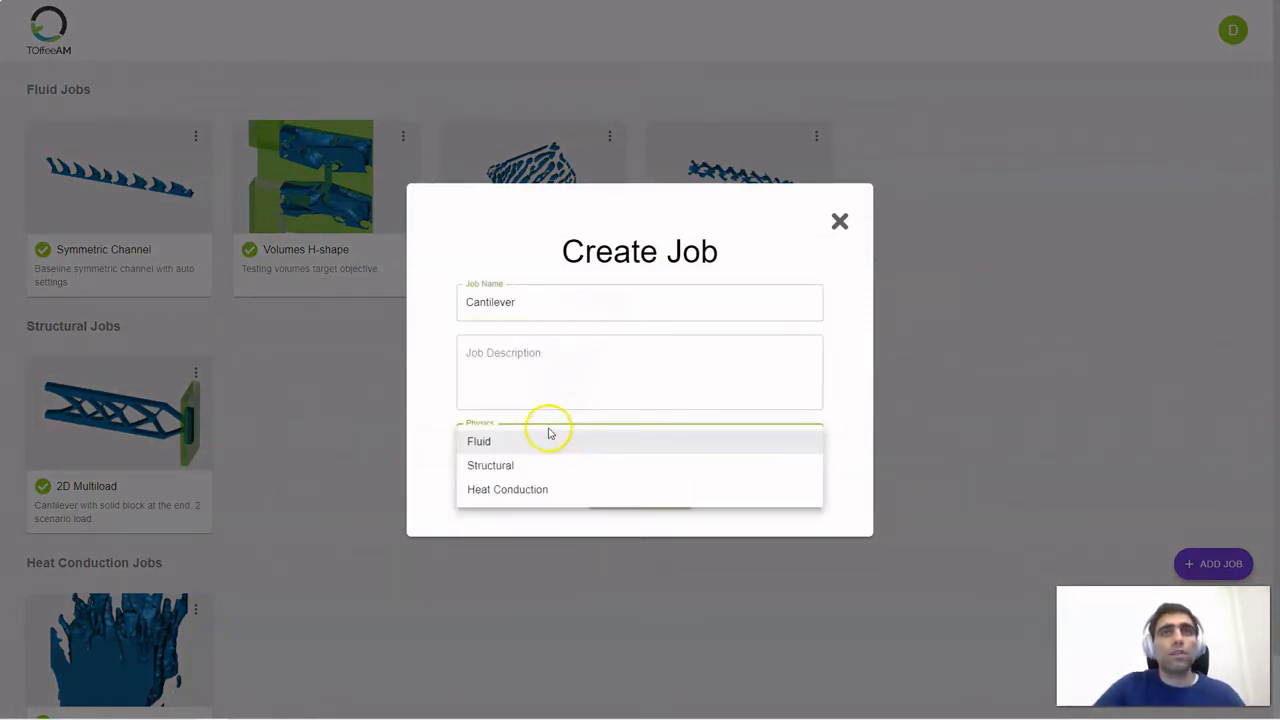
click(519, 466)
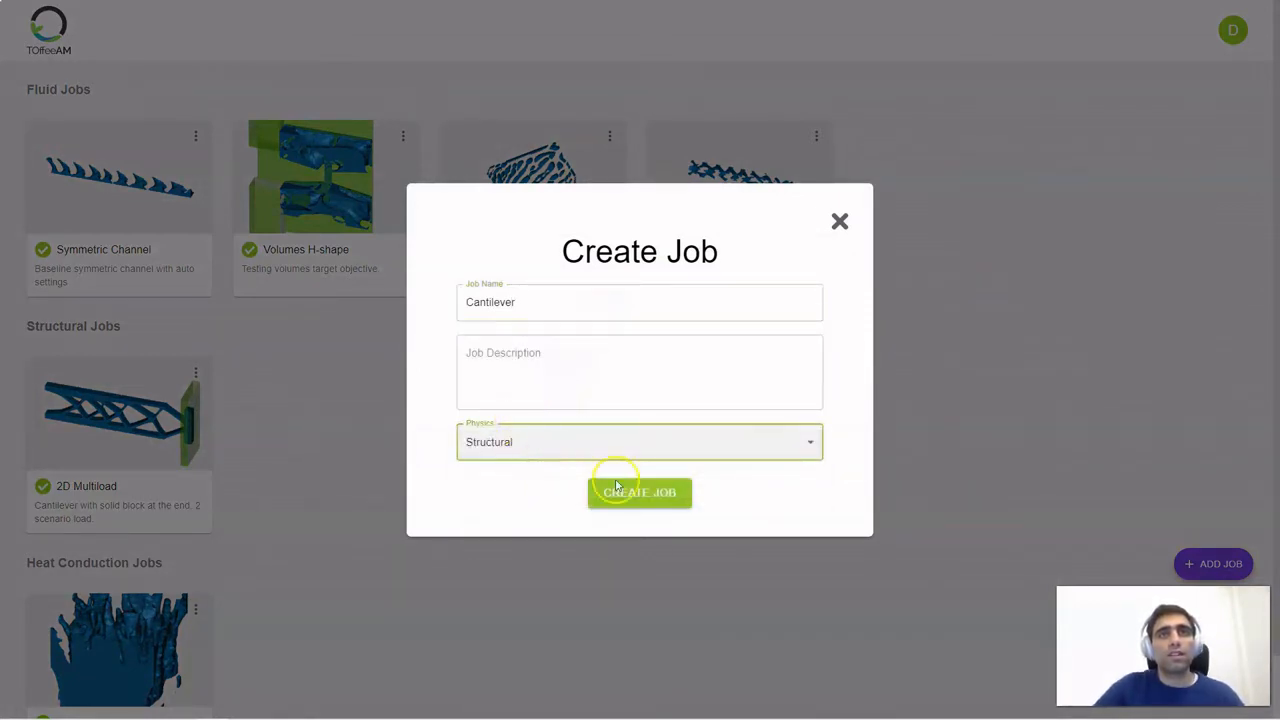
click(640, 493)
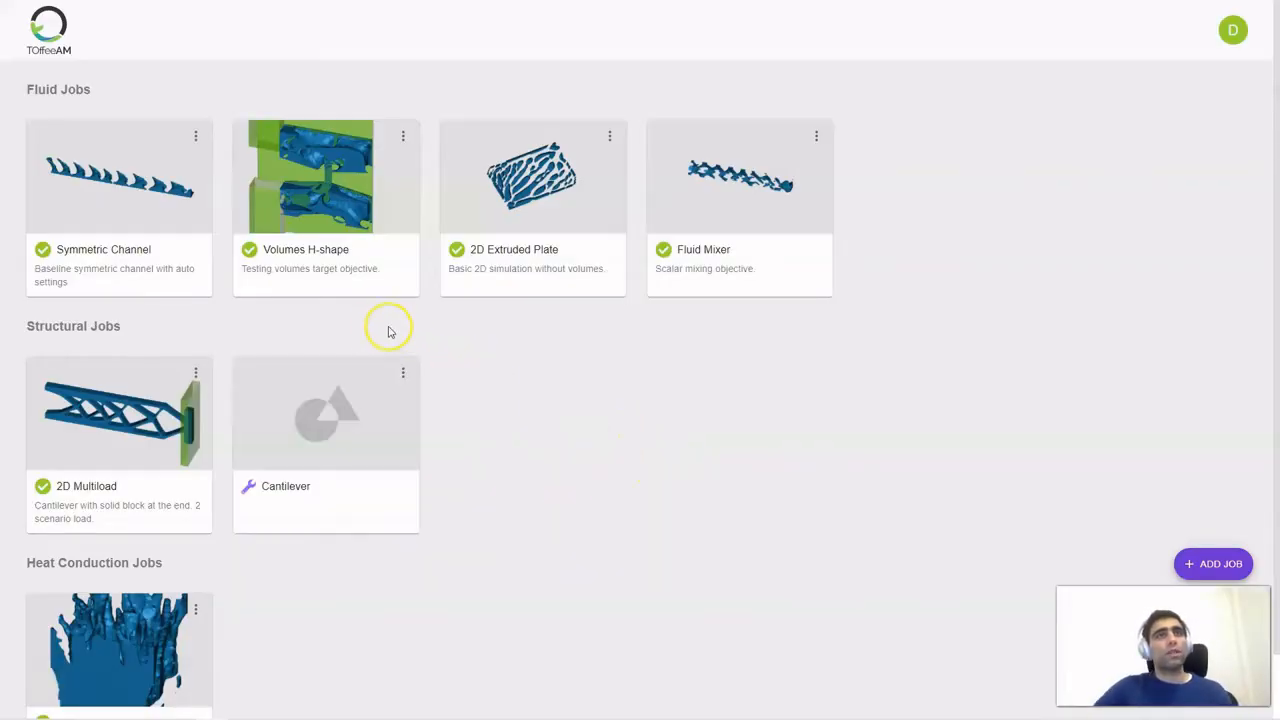
Open the Cantilever job and load stumpyCantilever.stl as its geometry
click(318, 430)
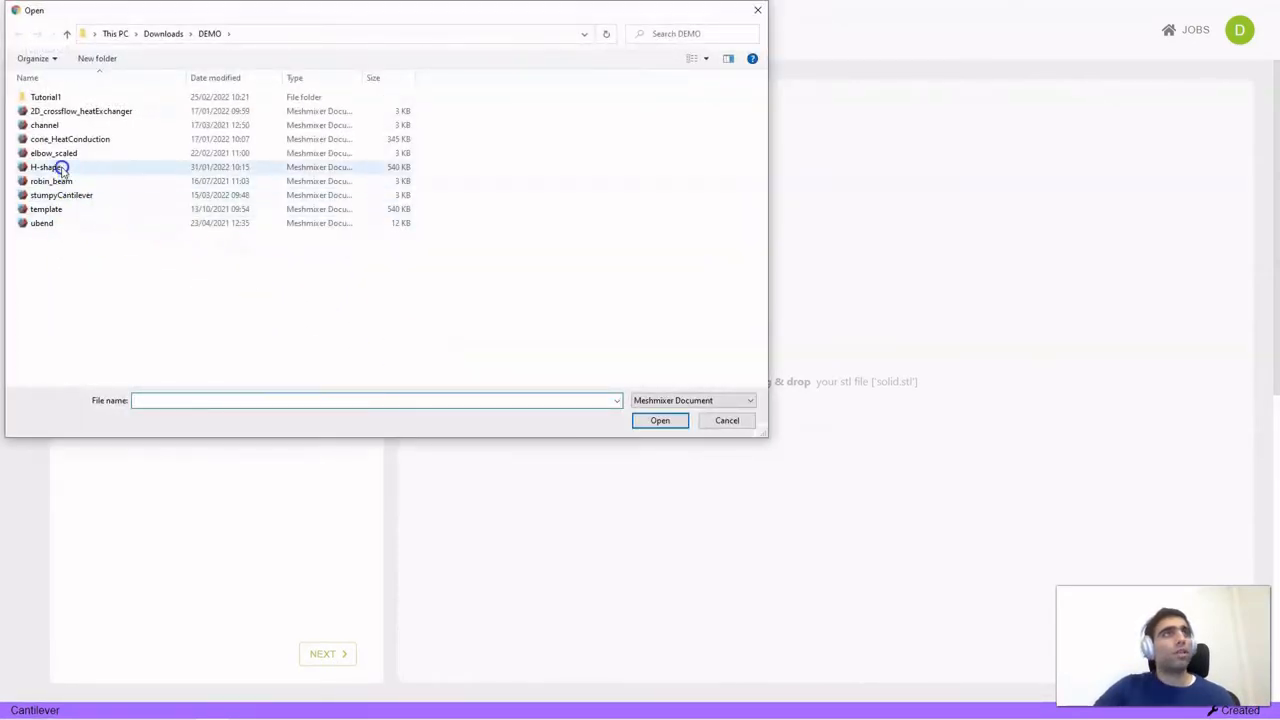
double_click(68, 195)
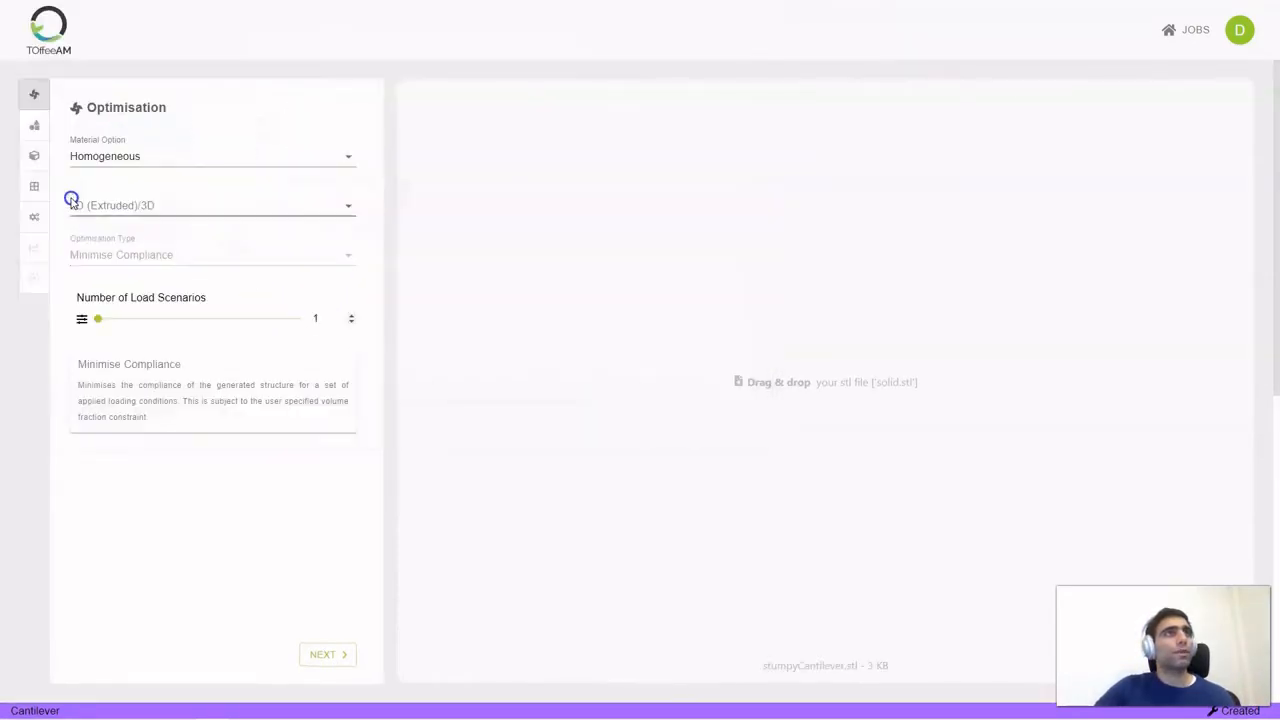
drag(817, 429, 720, 383)
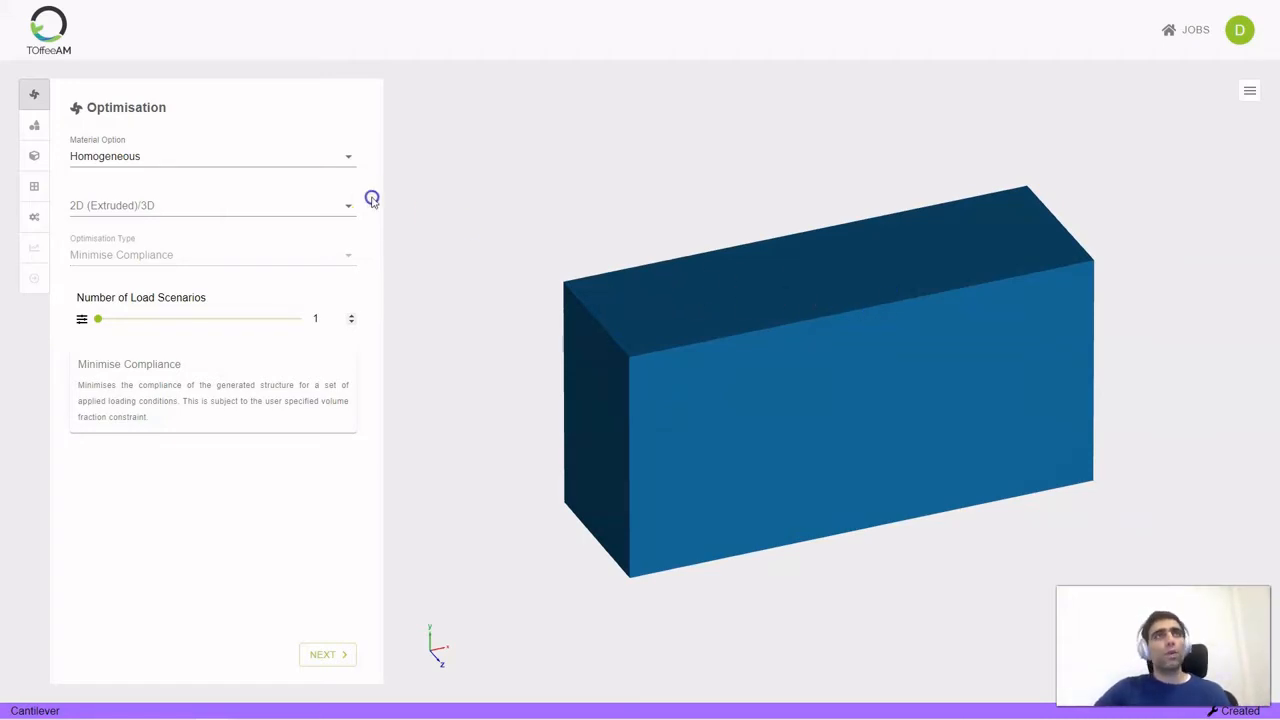
Set the optimisation's material option to Lattice and proceed to the boundary surfaces
click(221, 163)
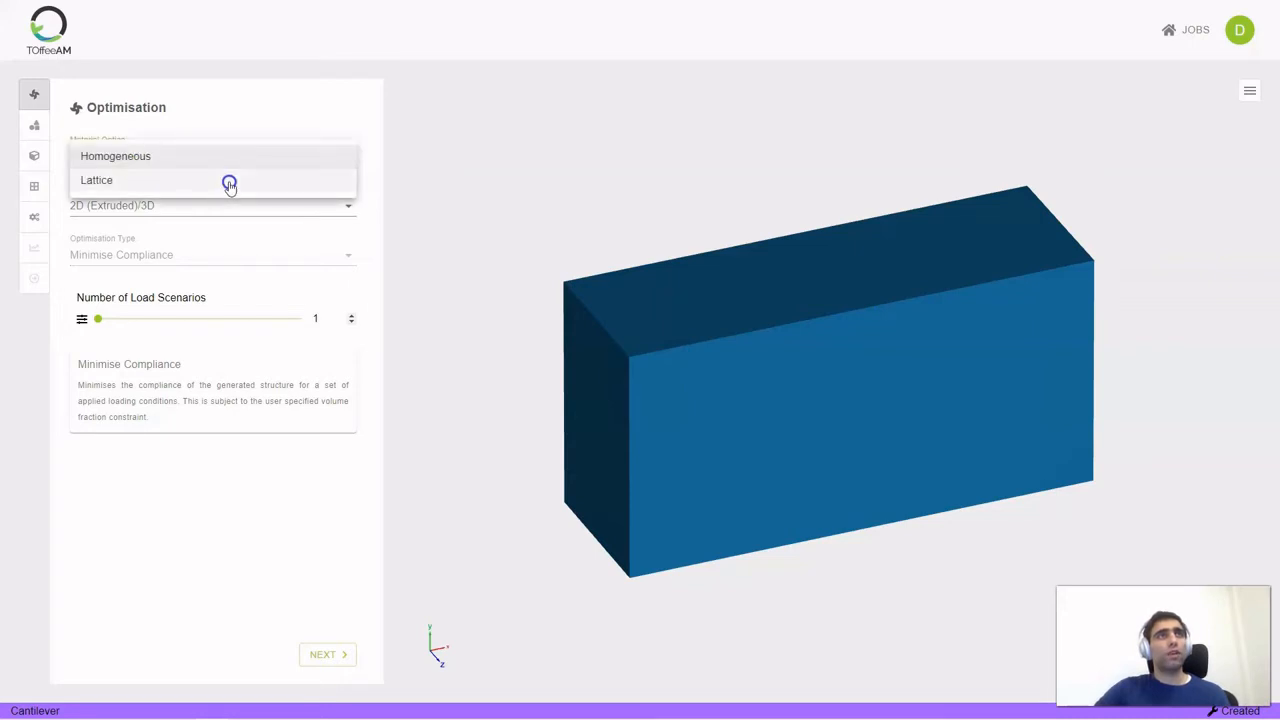
click(229, 181)
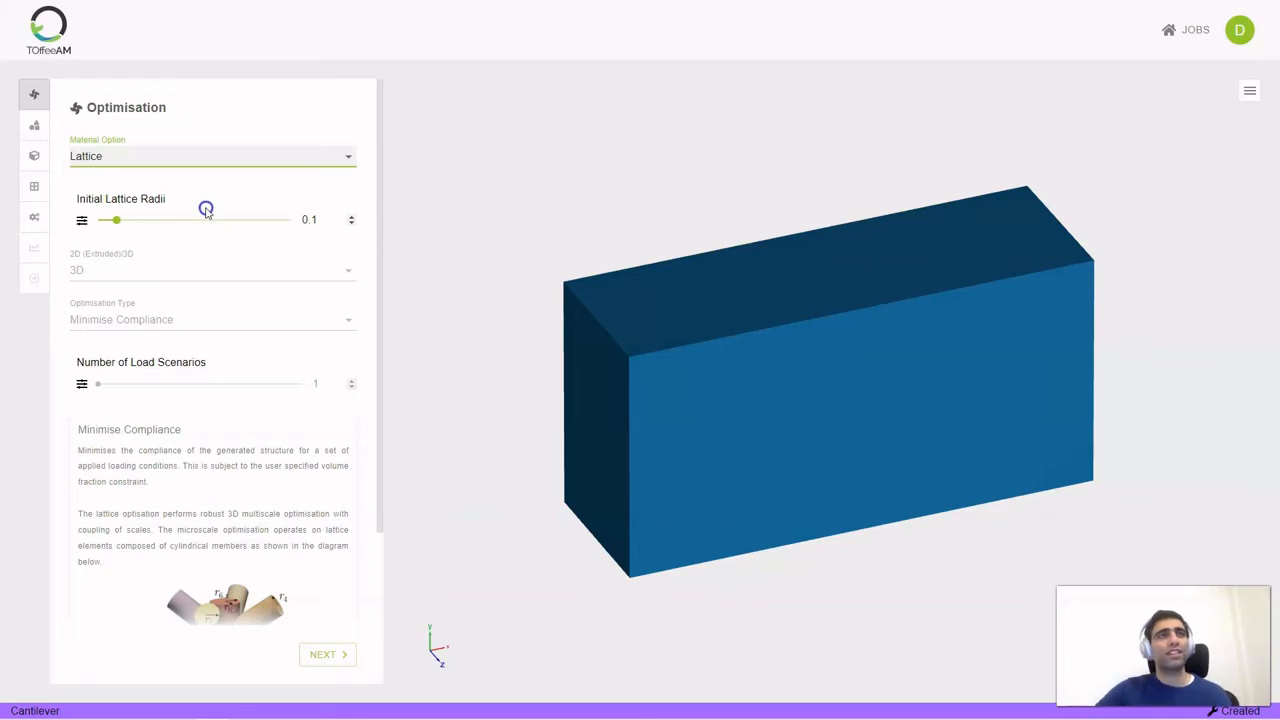
scroll(228, 350, down, 2)
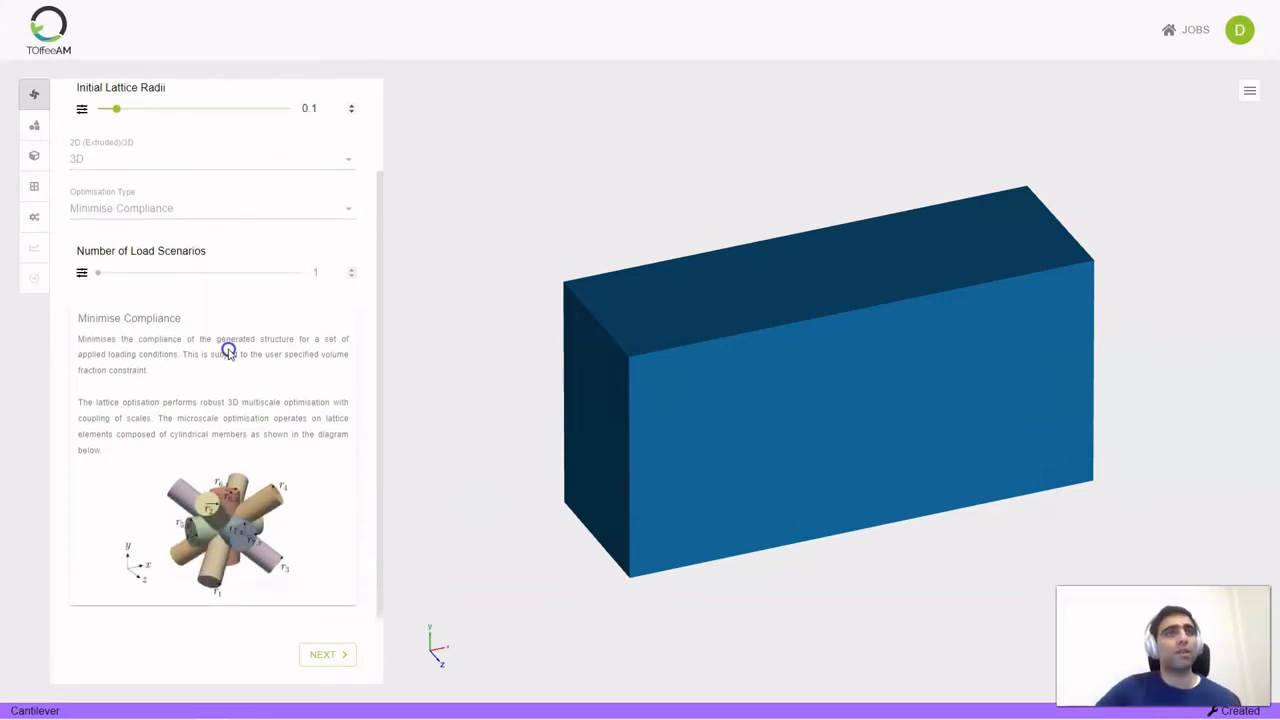
click(333, 654)
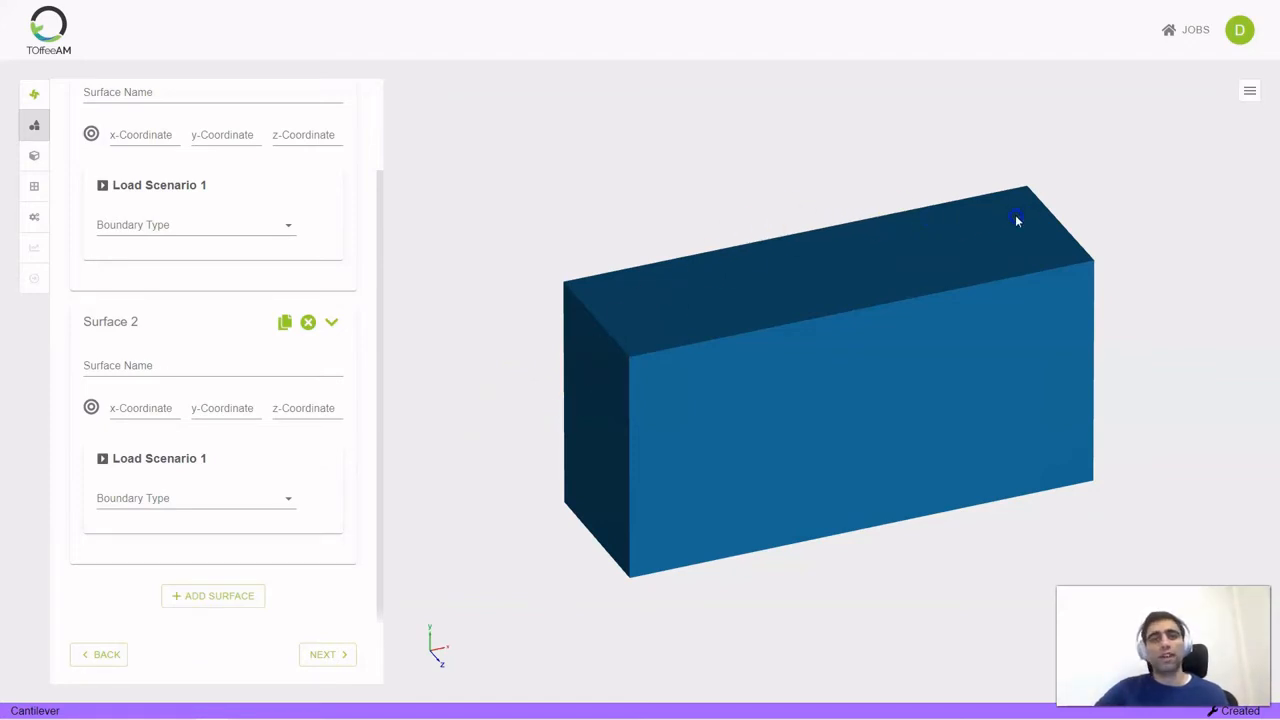
Define Surface 1 as fixedSide on the block's end face at x = 0, with boundary type Fixed
scroll(211, 257, up, 2)
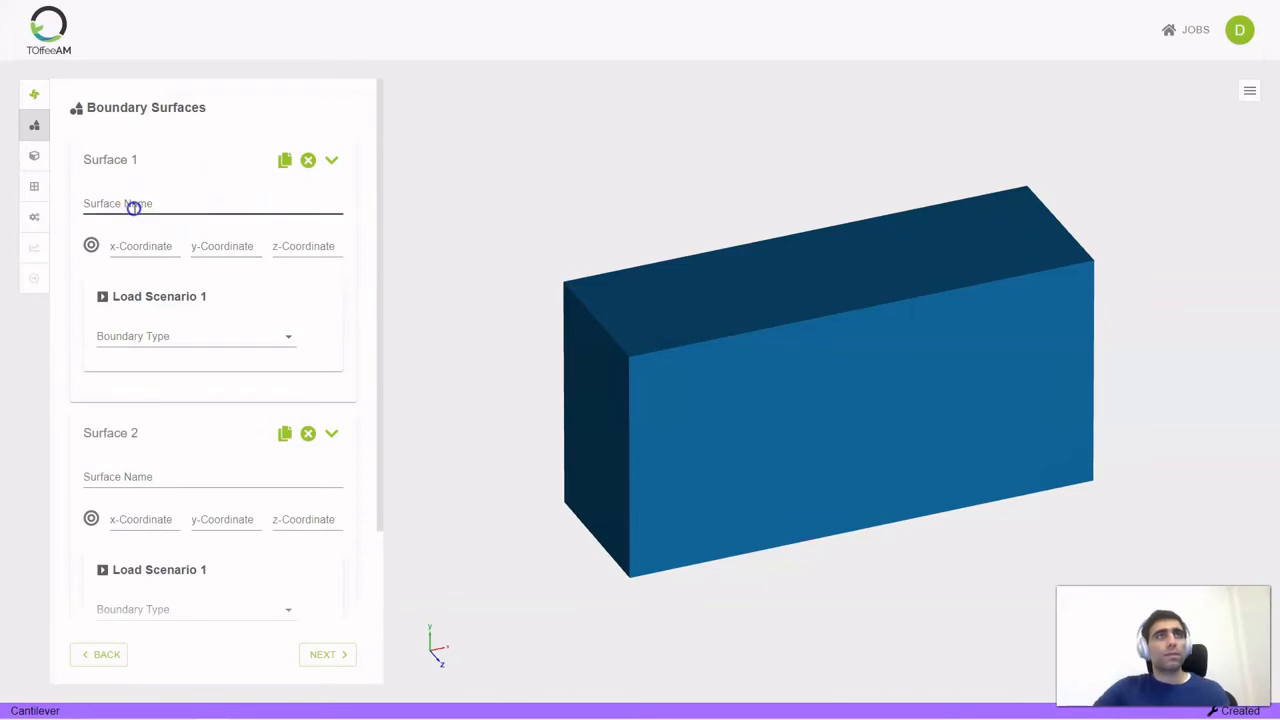
click(133, 208)
text(fixedSide)
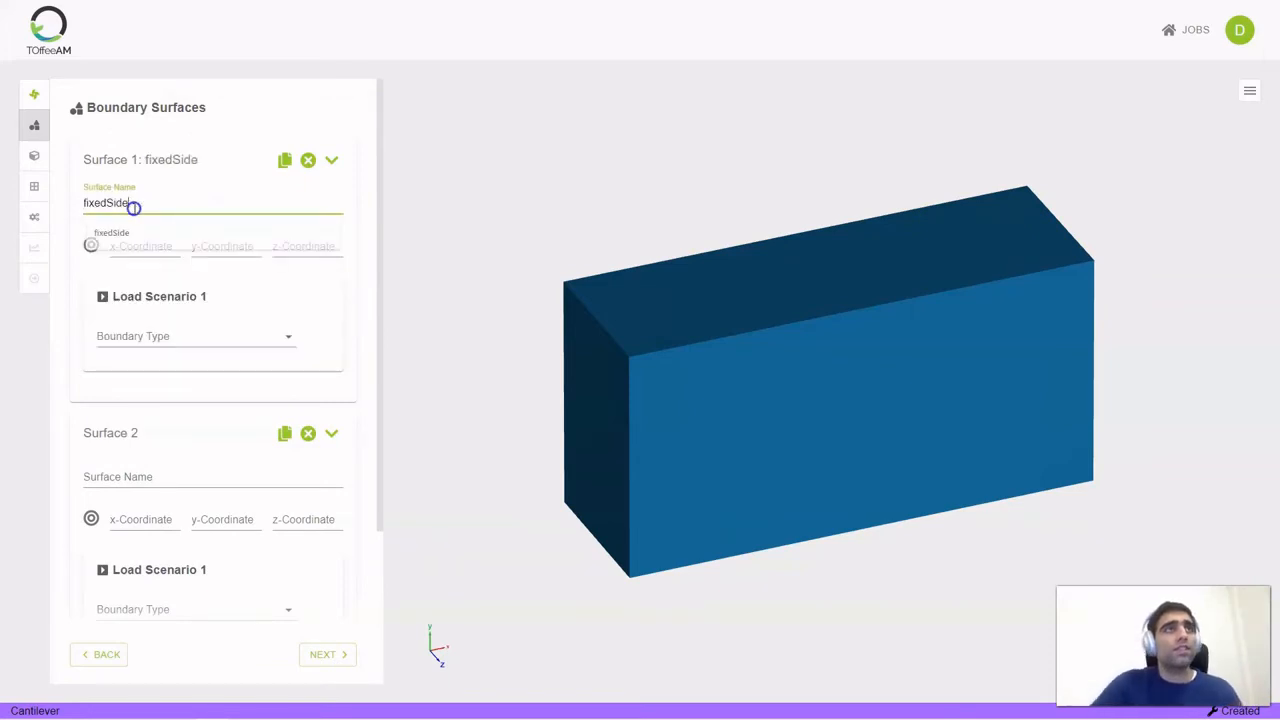
click(91, 245)
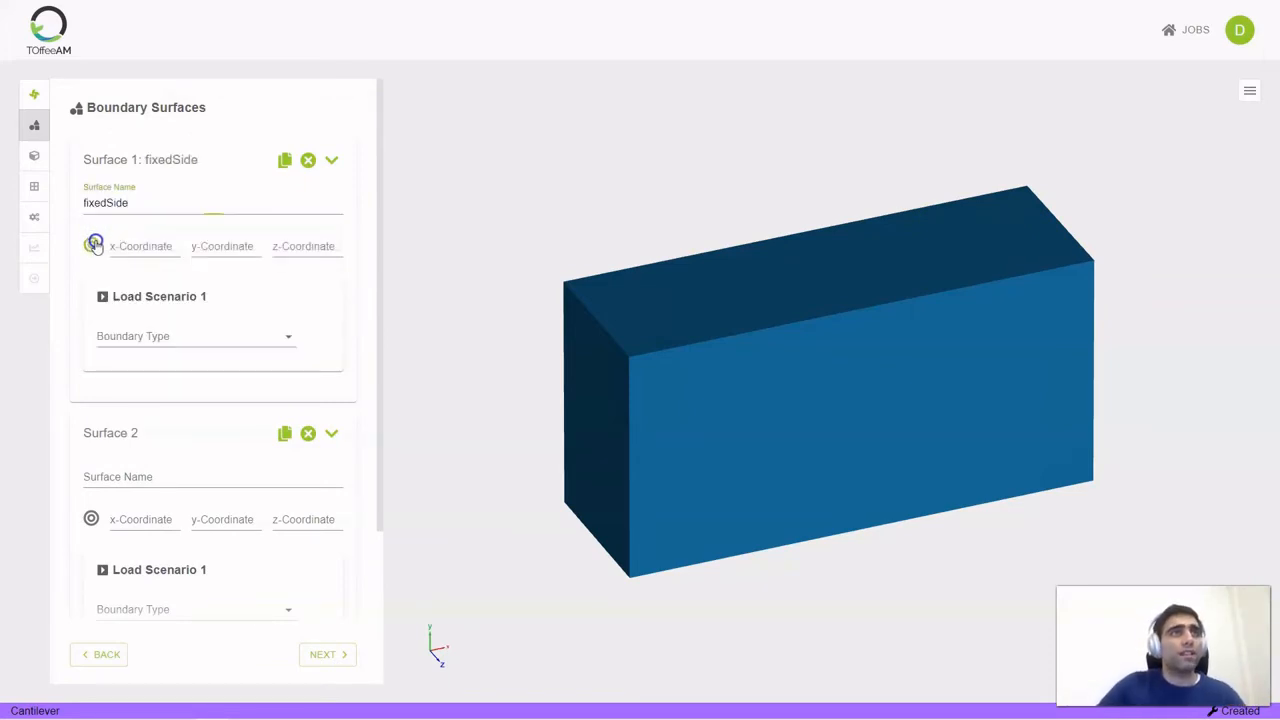
click(581, 403)
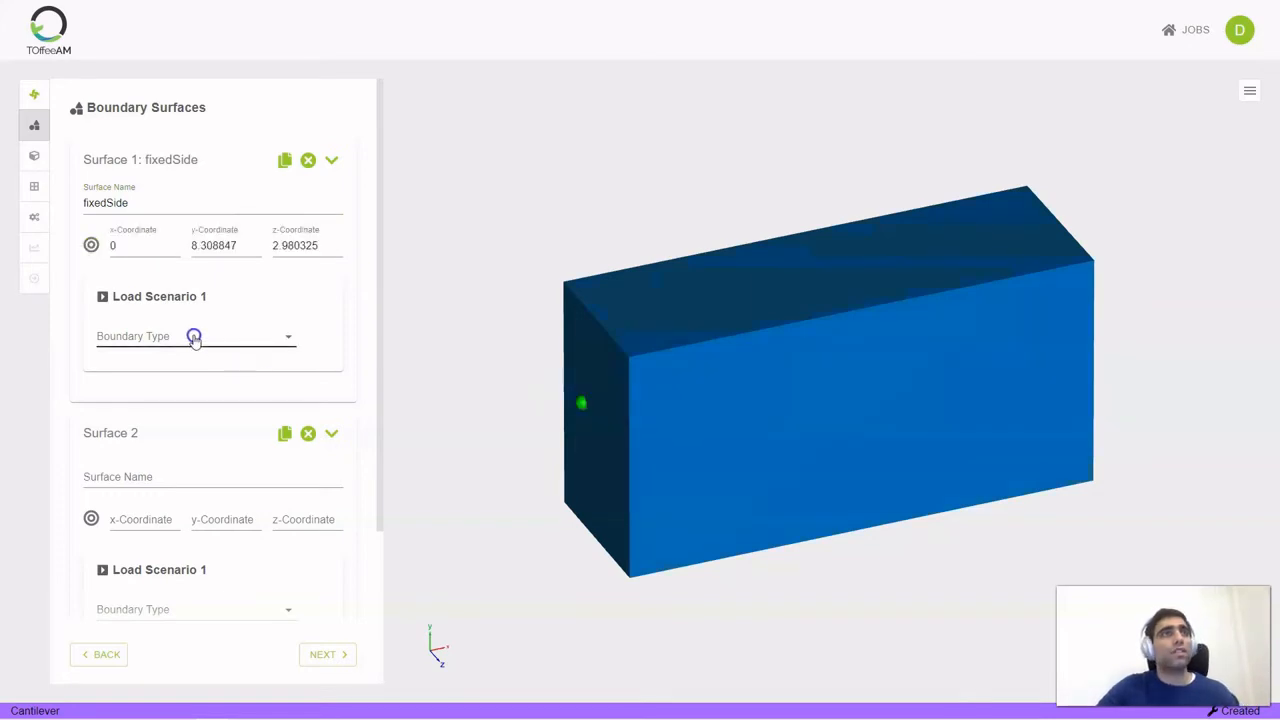
click(190, 336)
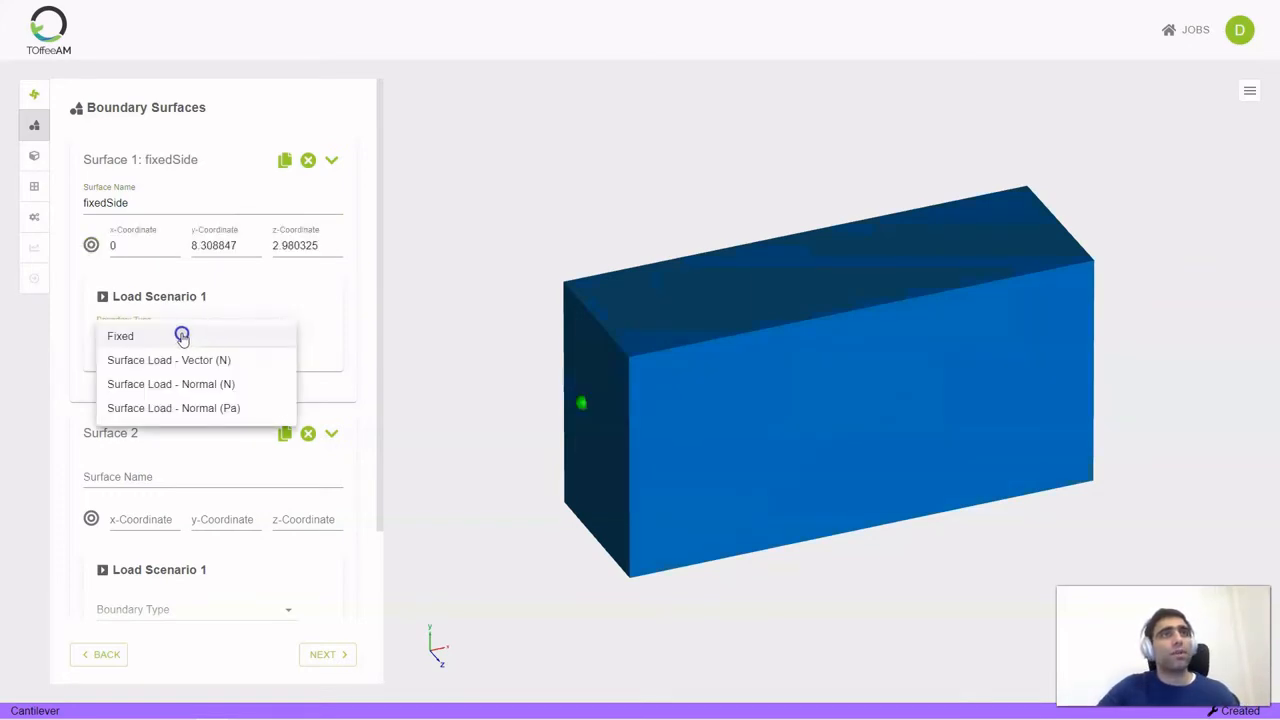
click(182, 336)
Name Surface 2 loadedSide and pick its location on the block's opposite end face at x = 30
click(170, 478)
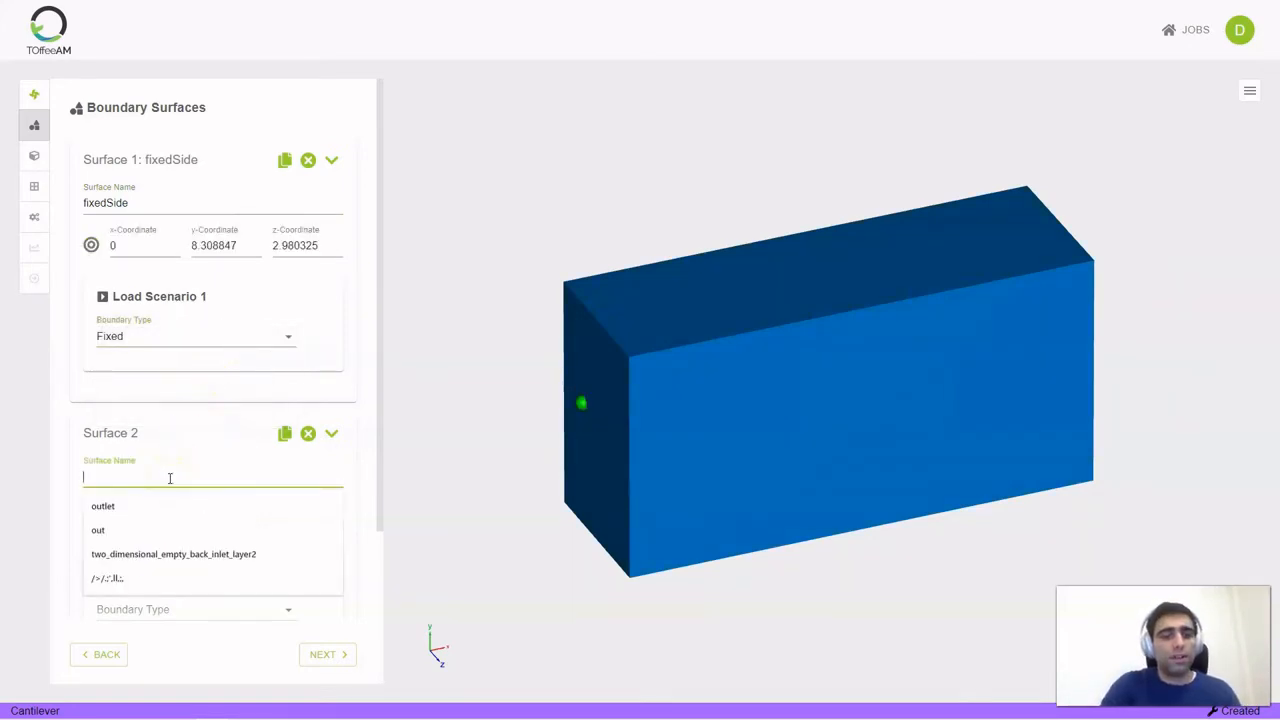
text(loaded)
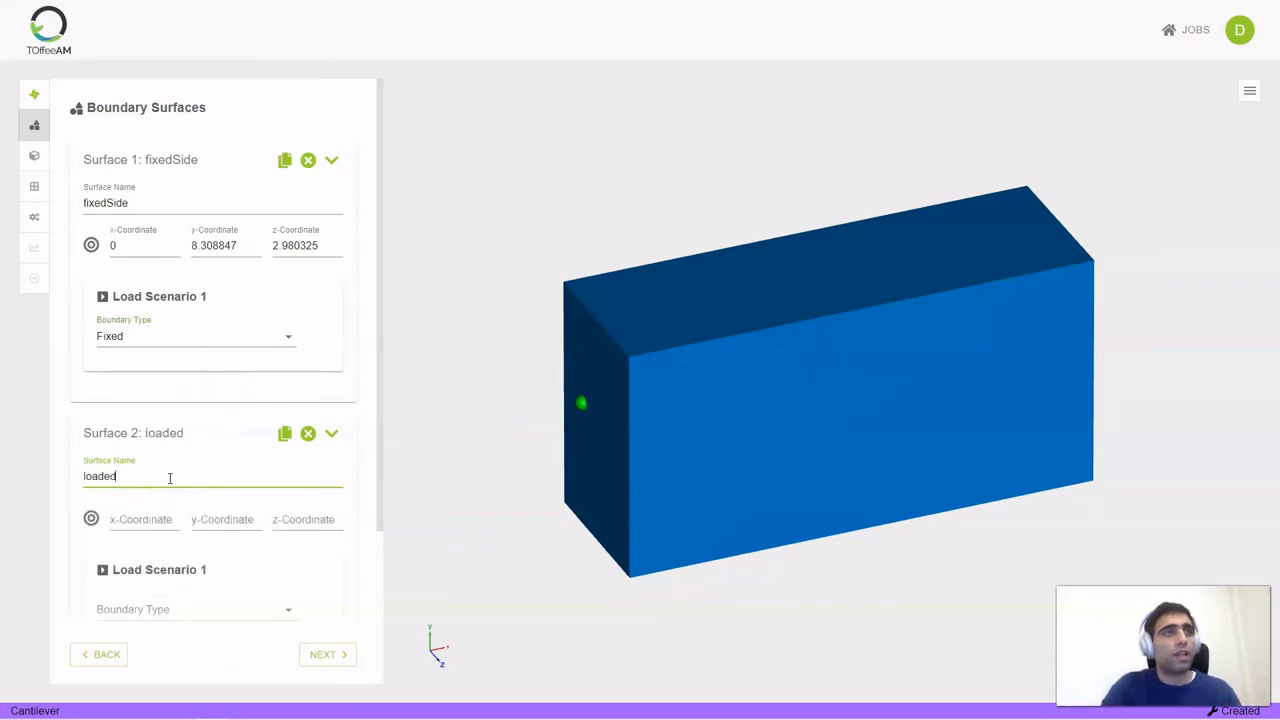
text(Side)
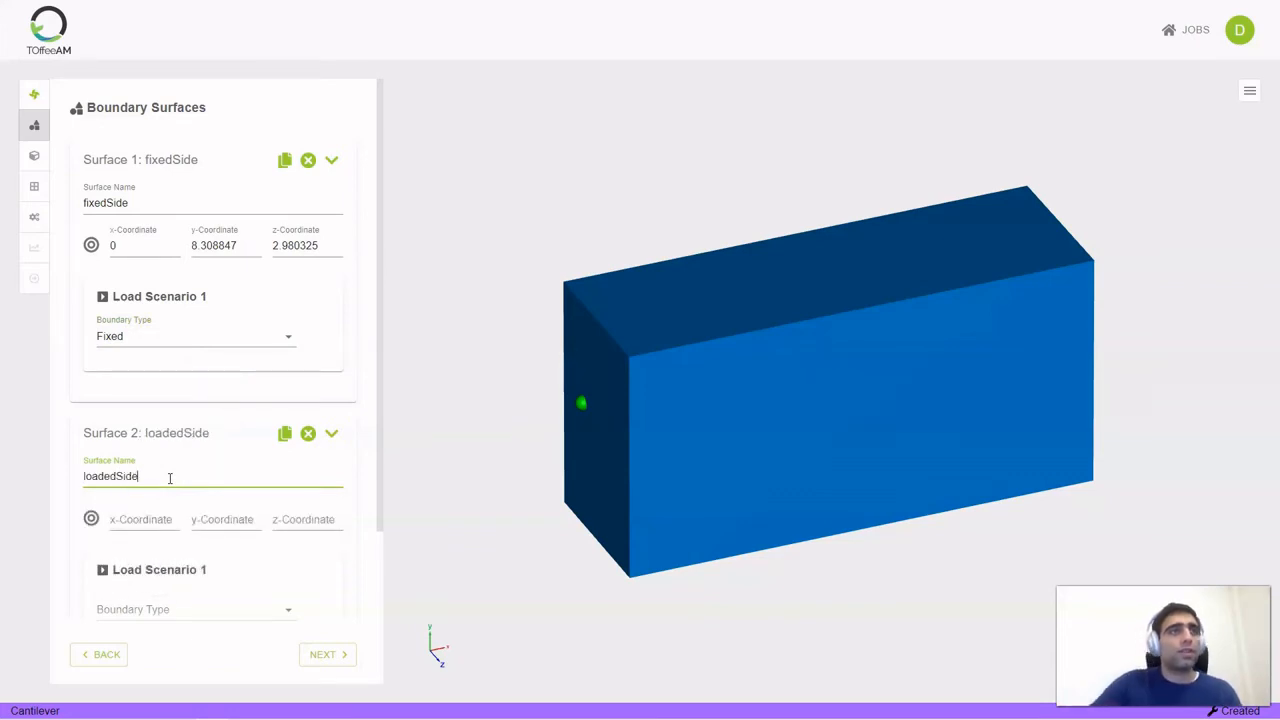
click(91, 518)
drag(717, 166, 608, 152)
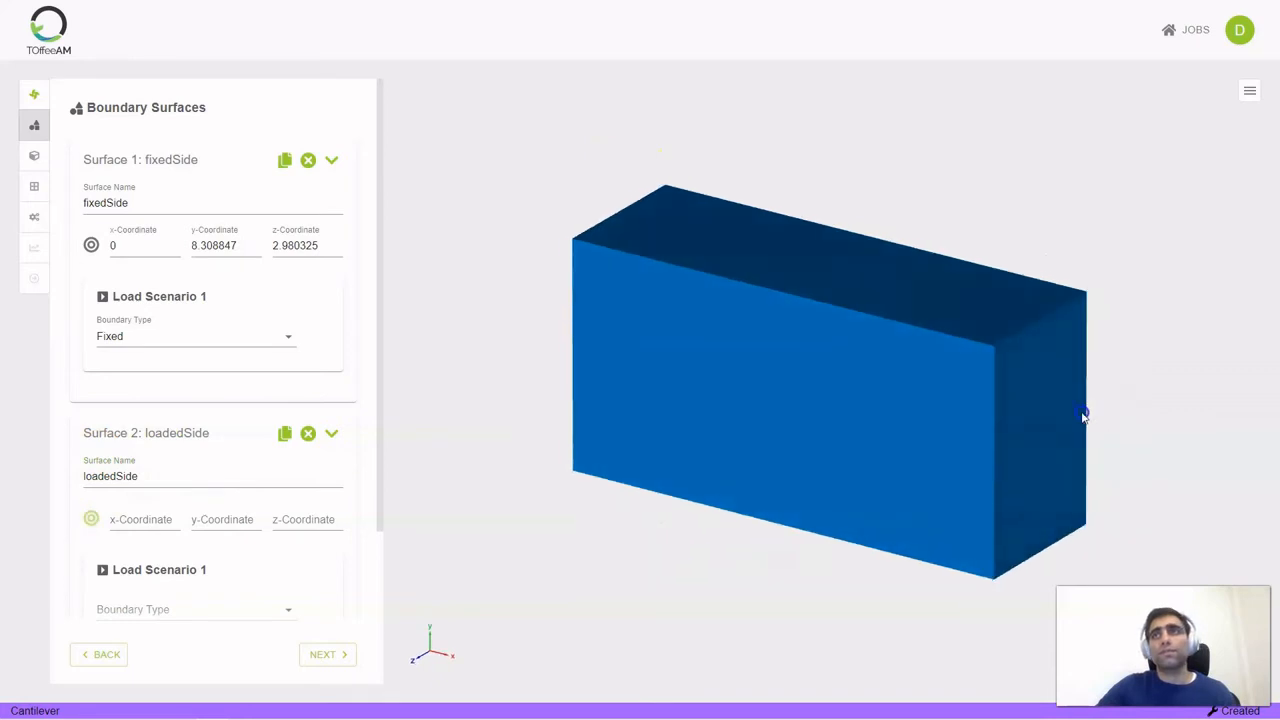
click(1044, 425)
Give loadedSide a Surface Load - Vector (N) of x 0, y 100, z 0 and proceed to the regions
scroll(177, 496, down, 2)
click(177, 496)
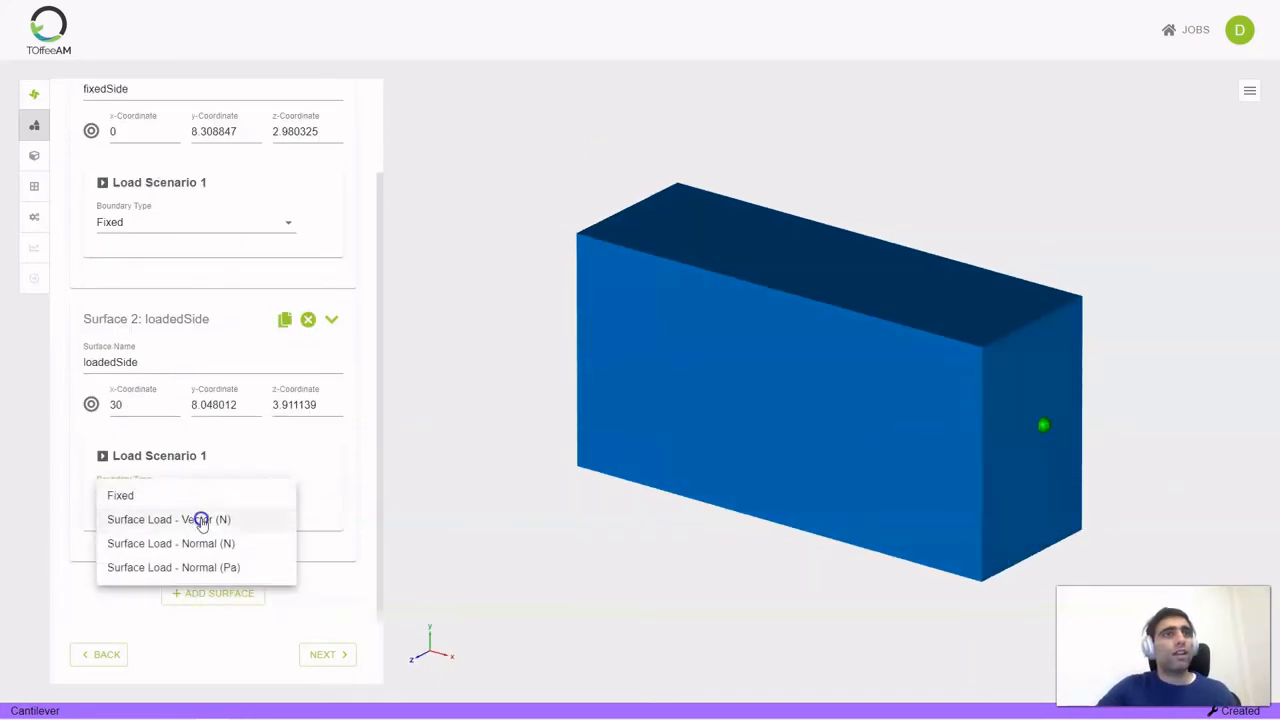
click(201, 521)
click(143, 536)
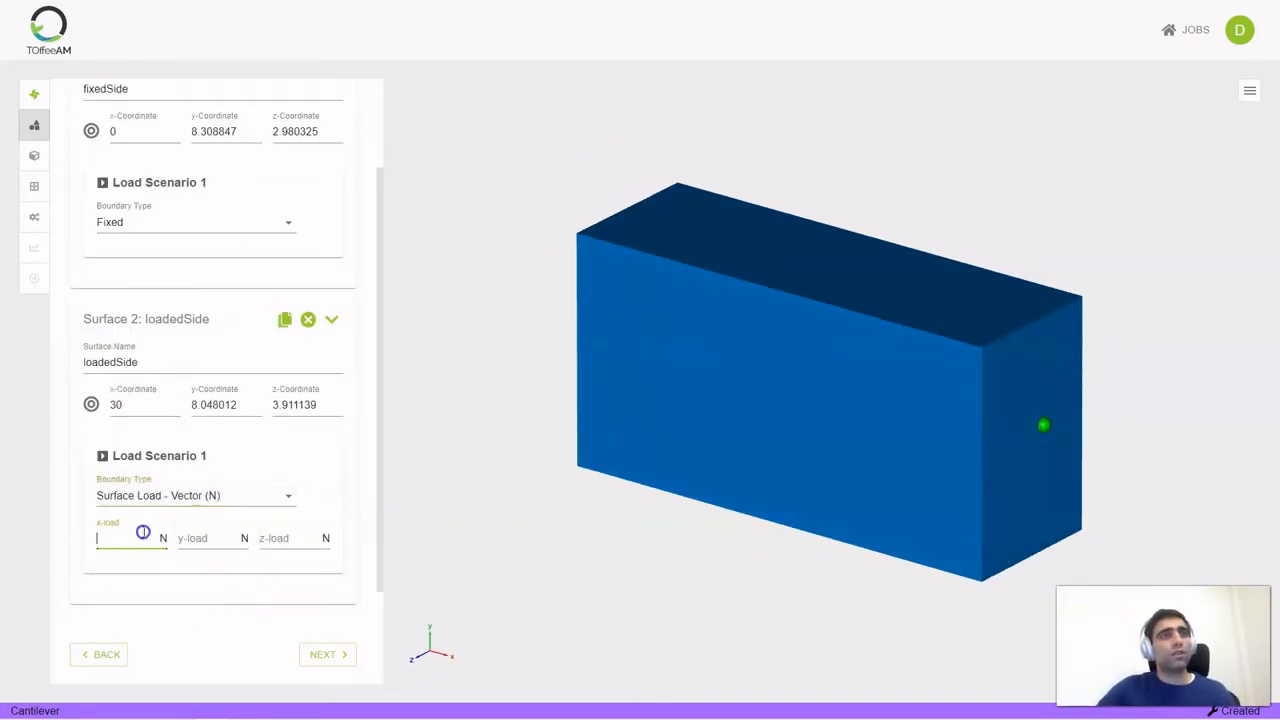
text(0)
key(Tab)
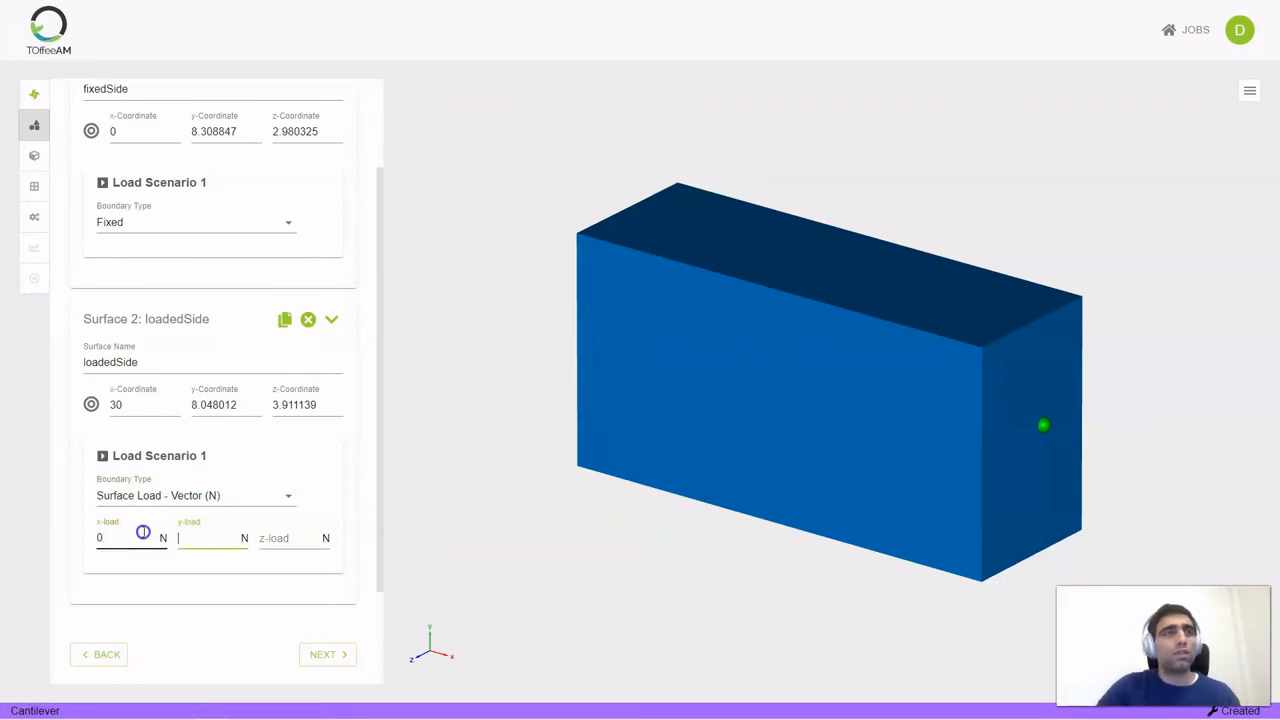
text(100)
key(Tab)
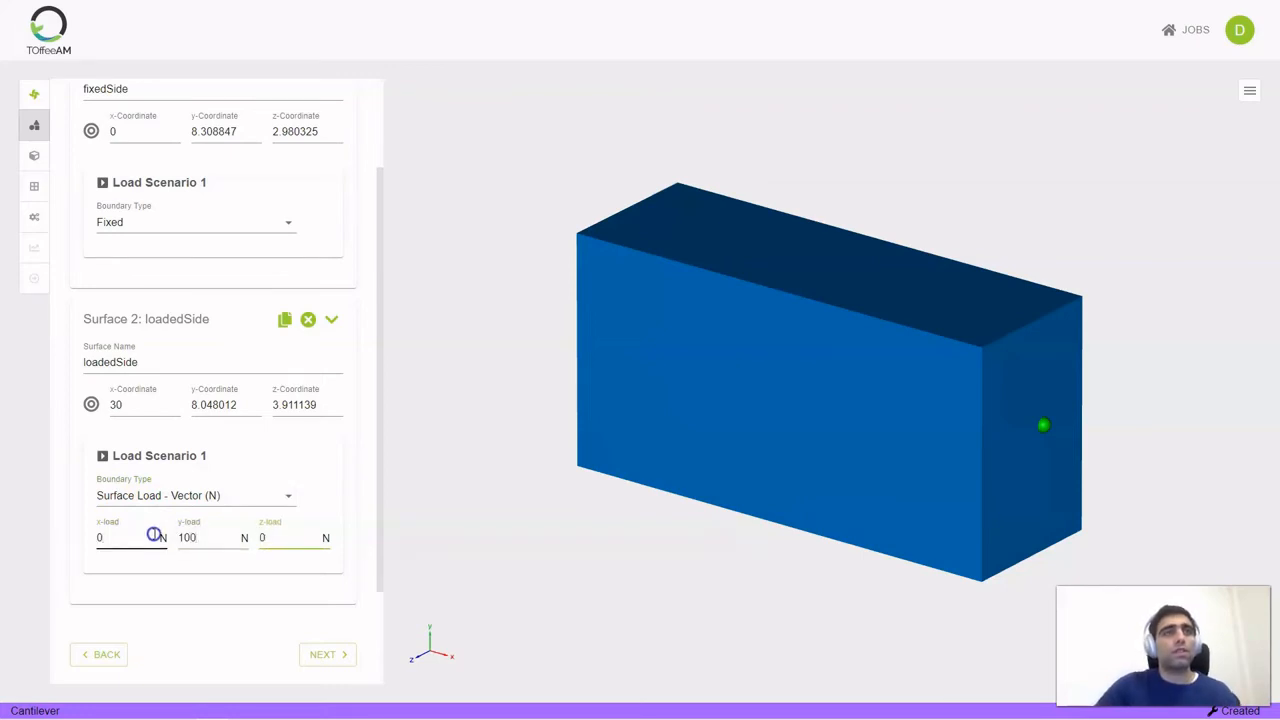
scroll(251, 517, down, 1)
click(323, 654)
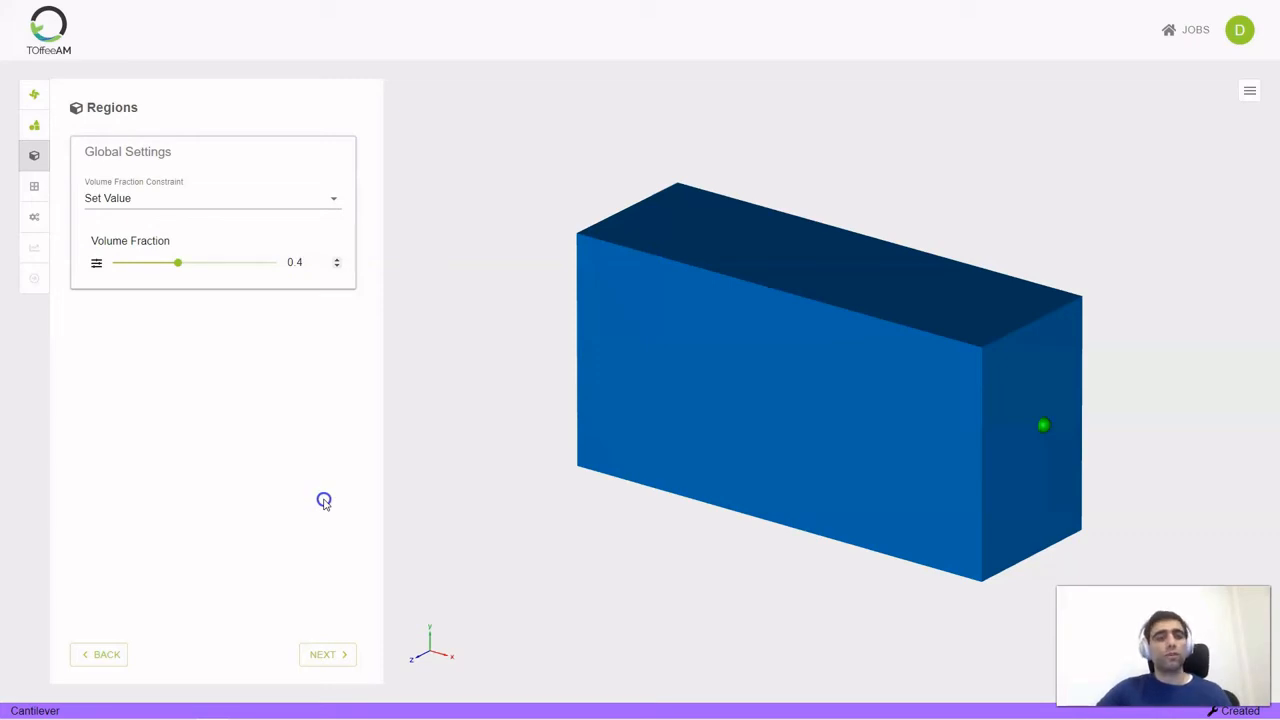
Accept the volume fraction of 0.4 and set the mesh resolution to Number of Cells with 50000 cells
click(275, 358)
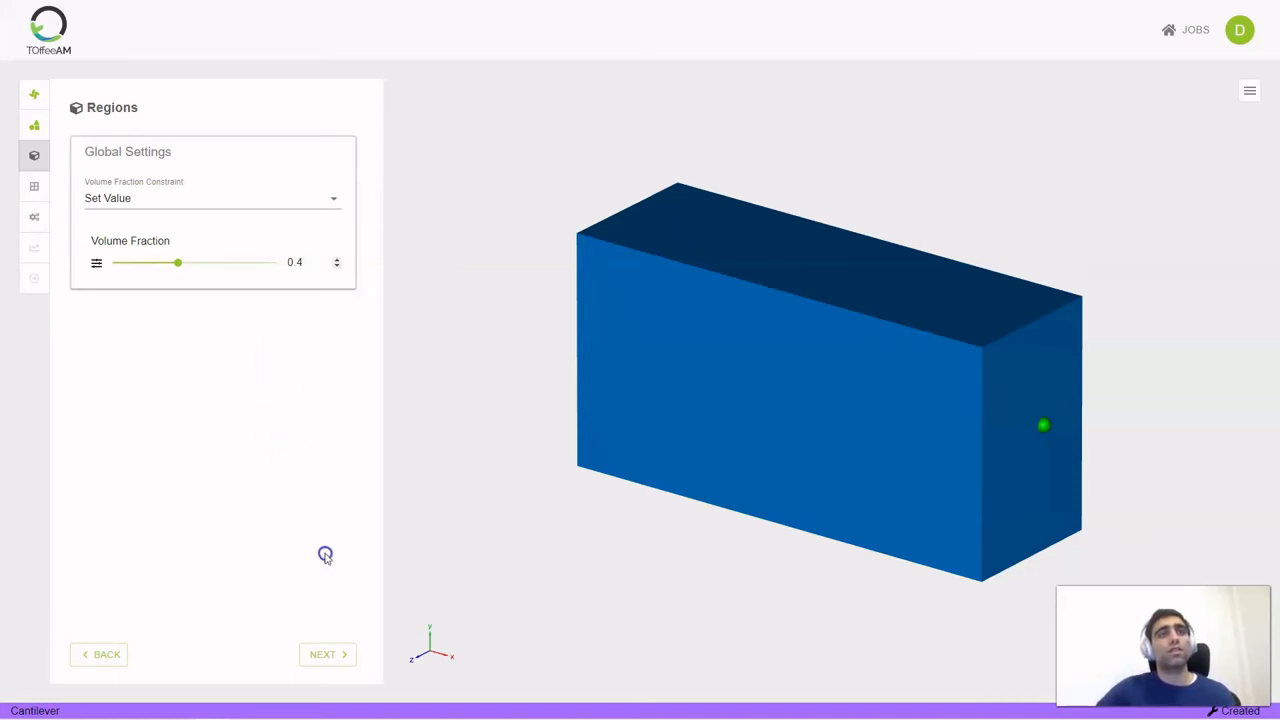
click(329, 651)
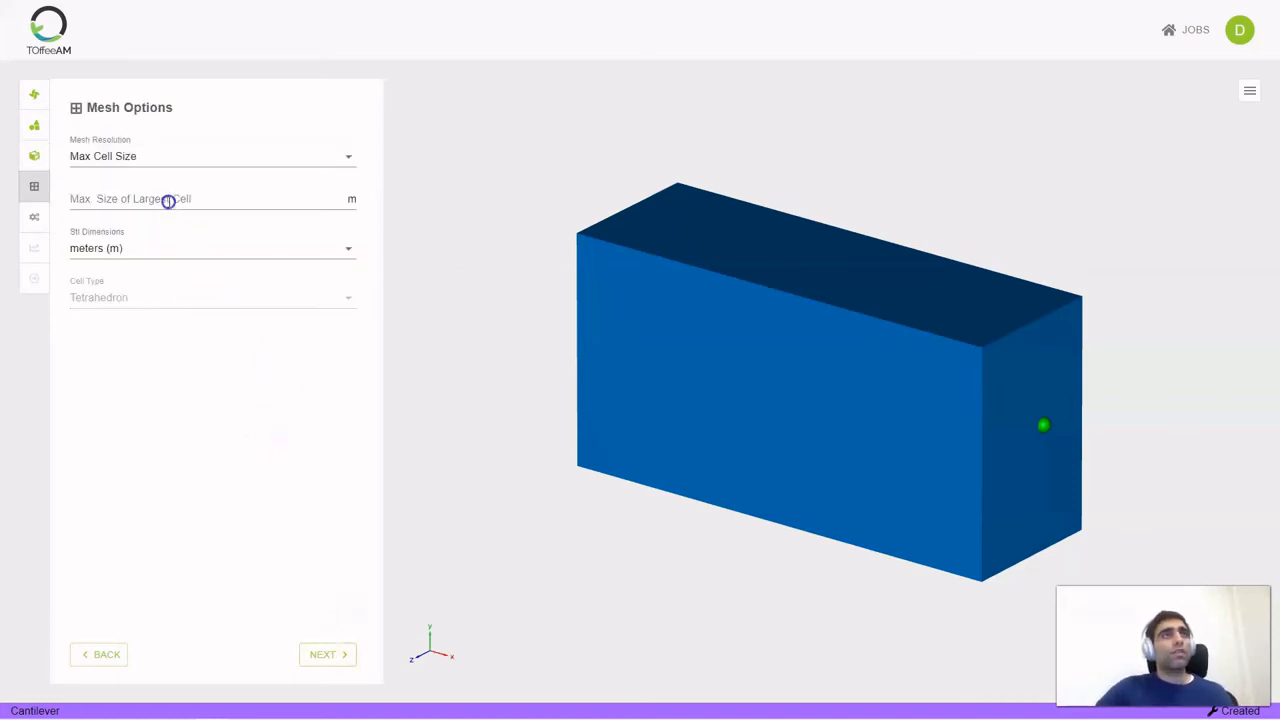
click(152, 158)
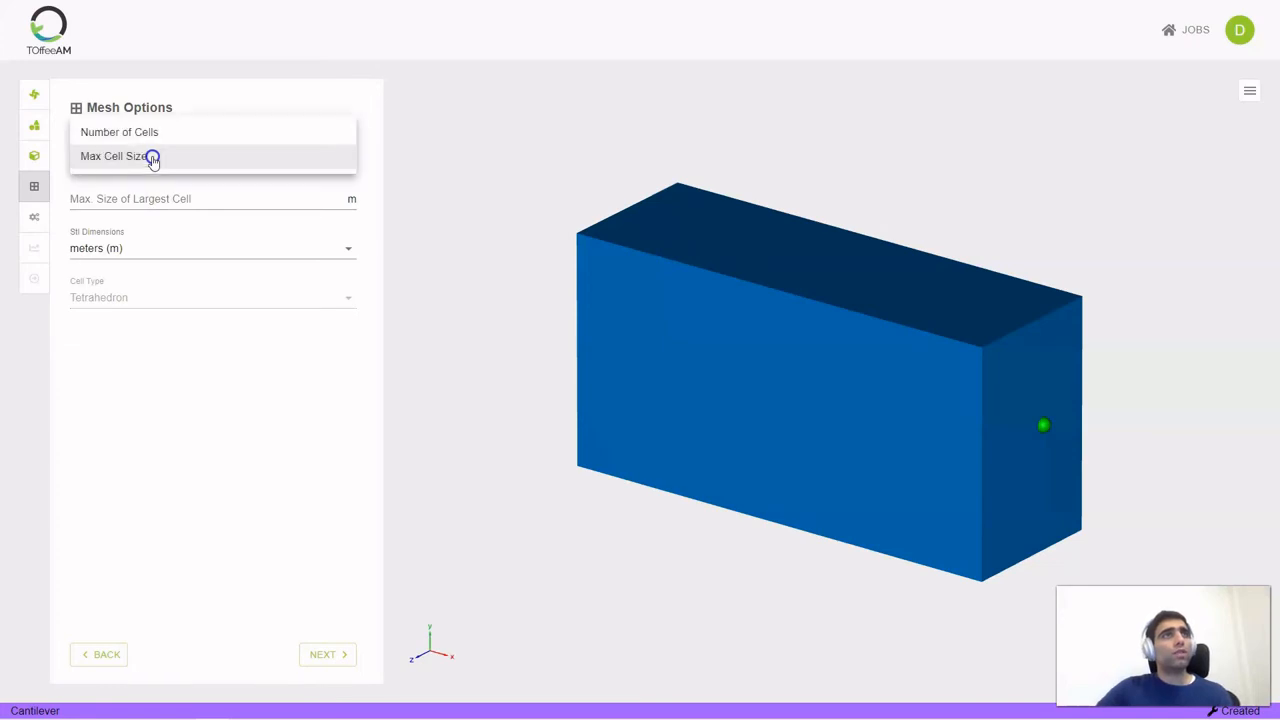
click(154, 131)
click(100, 200)
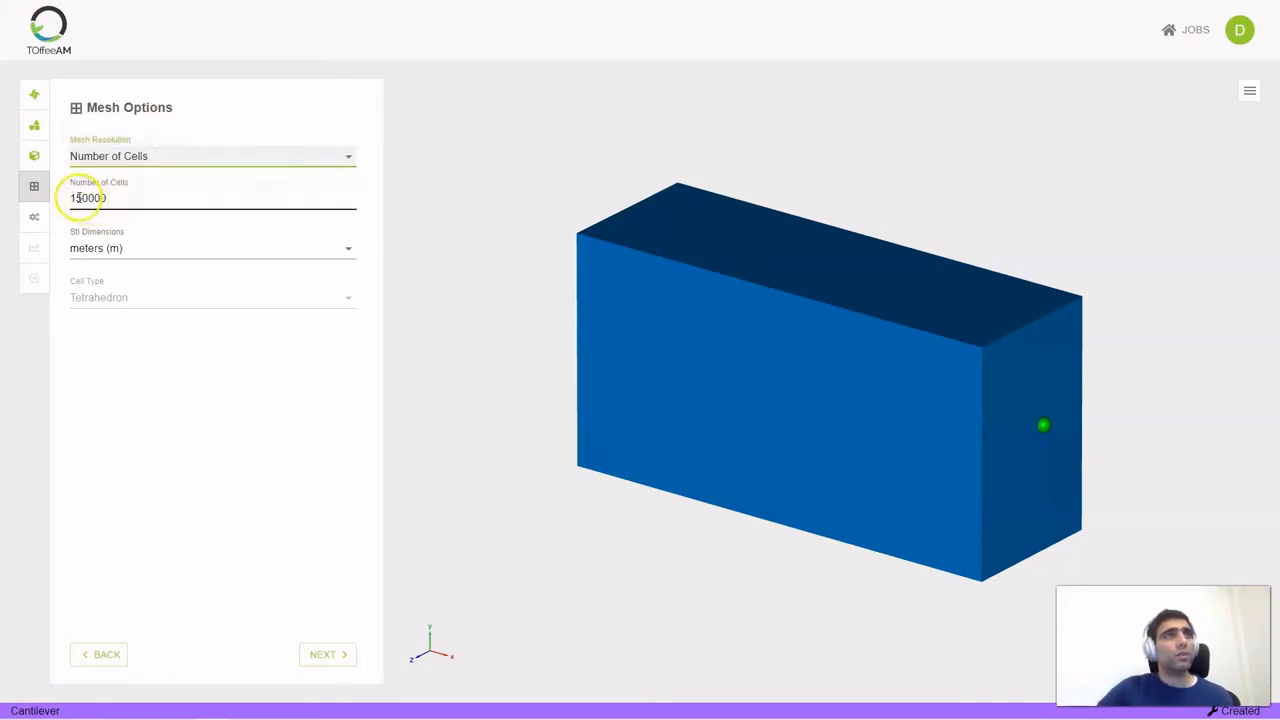
drag(77, 198, 69, 199)
key(BackSpace)
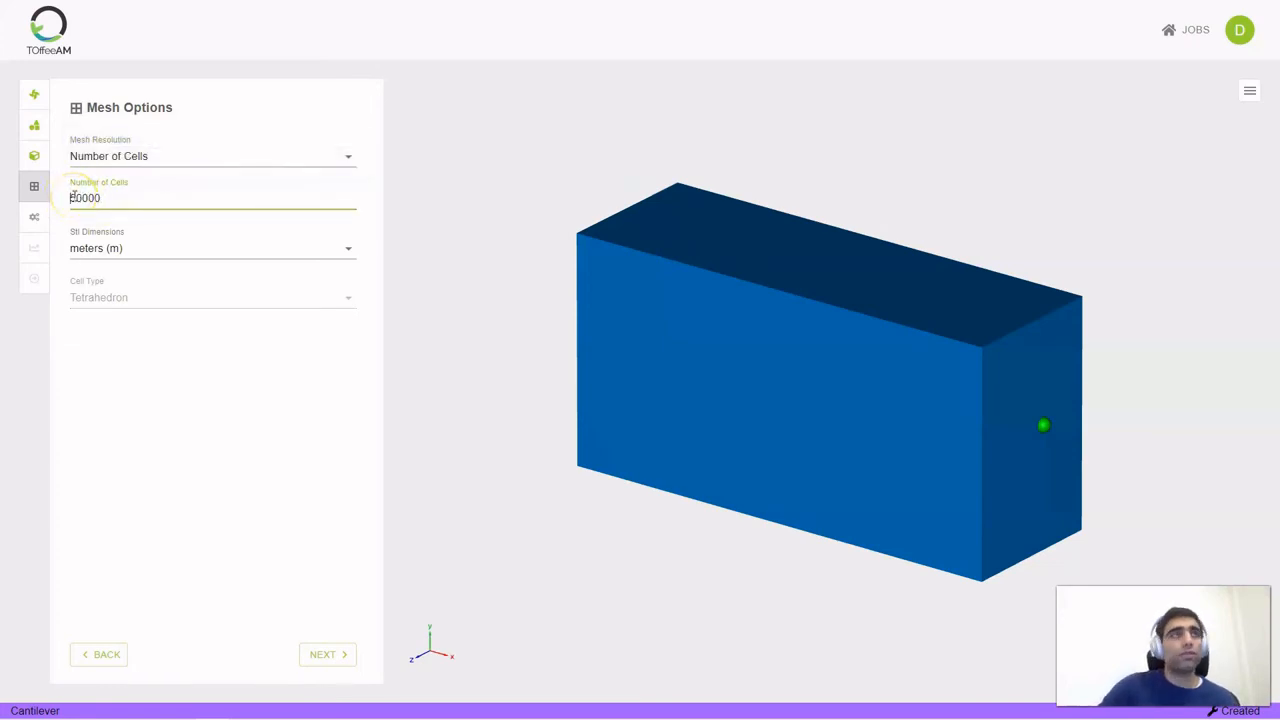
click(322, 654)
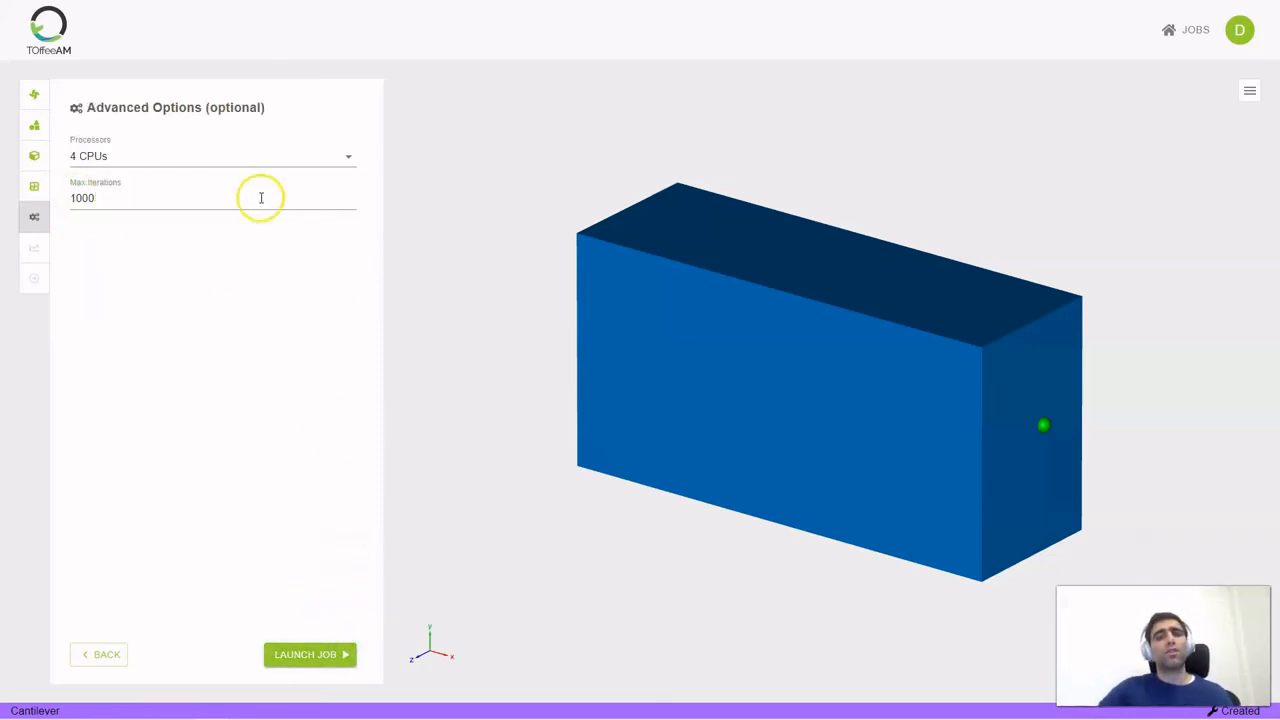
Keep 4 CPUs, set the max iterations to 100 and launch the job
click(171, 152)
click(171, 155)
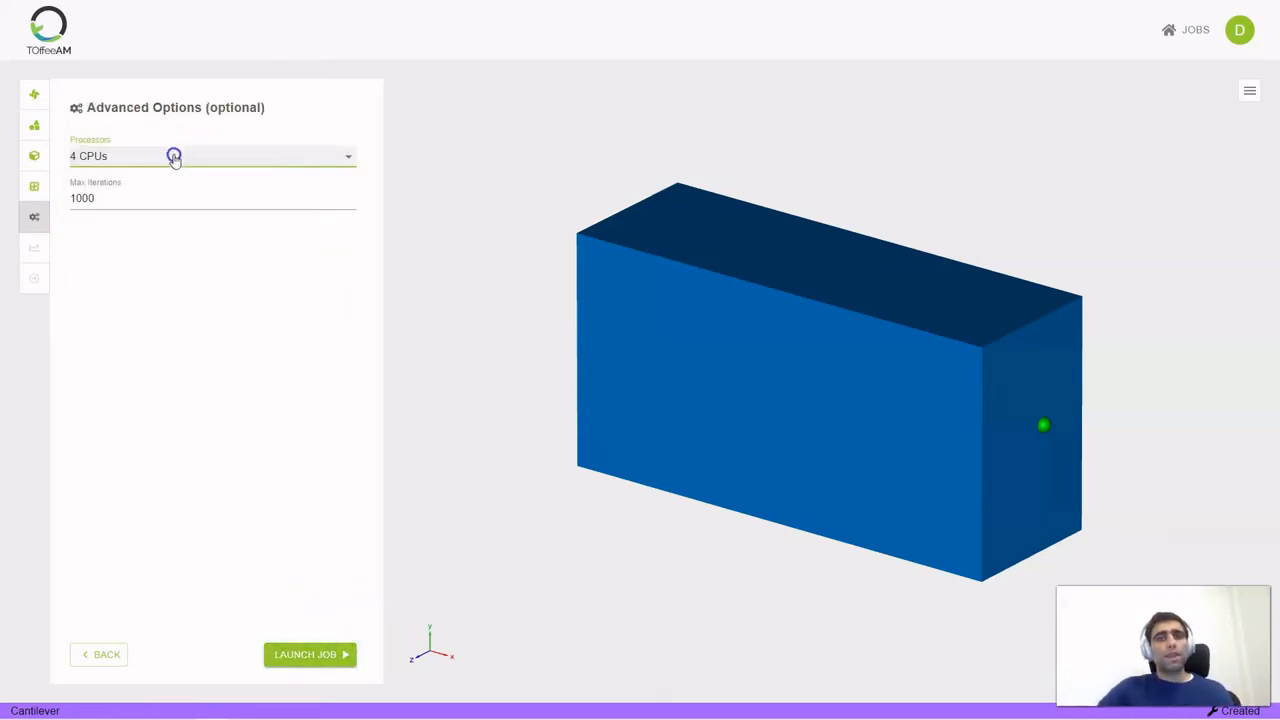
click(85, 200)
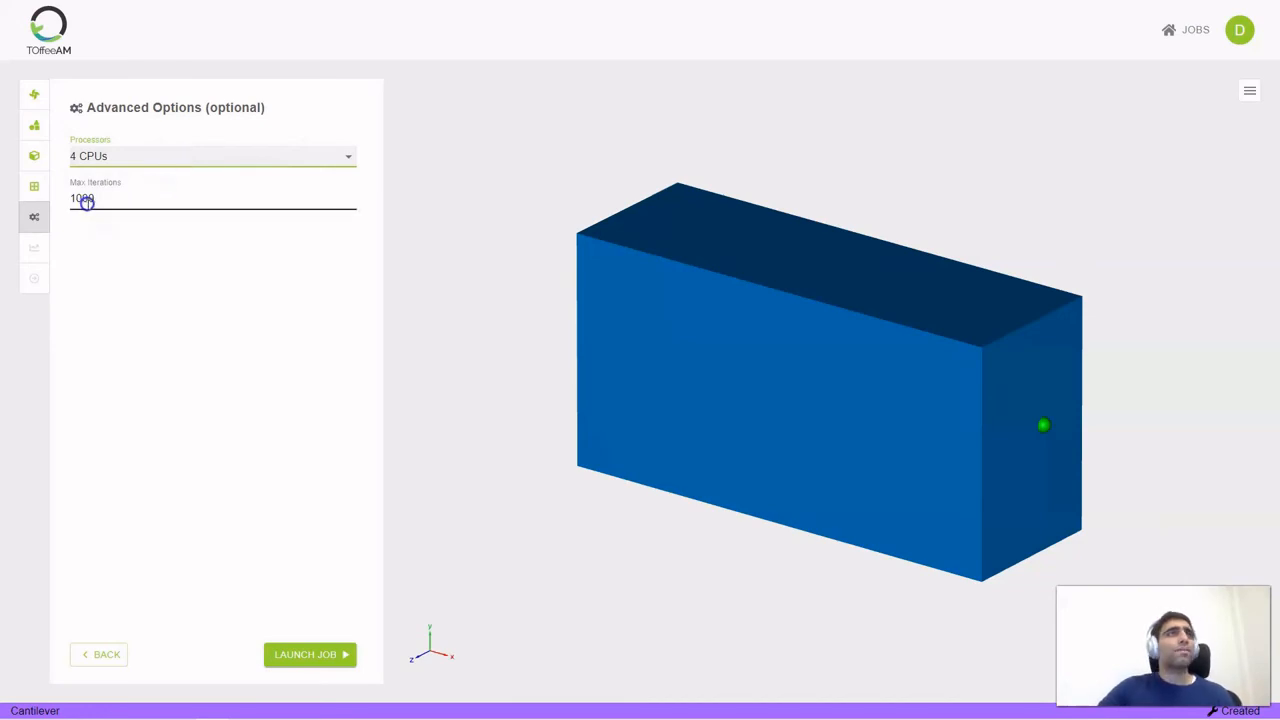
click(95, 203)
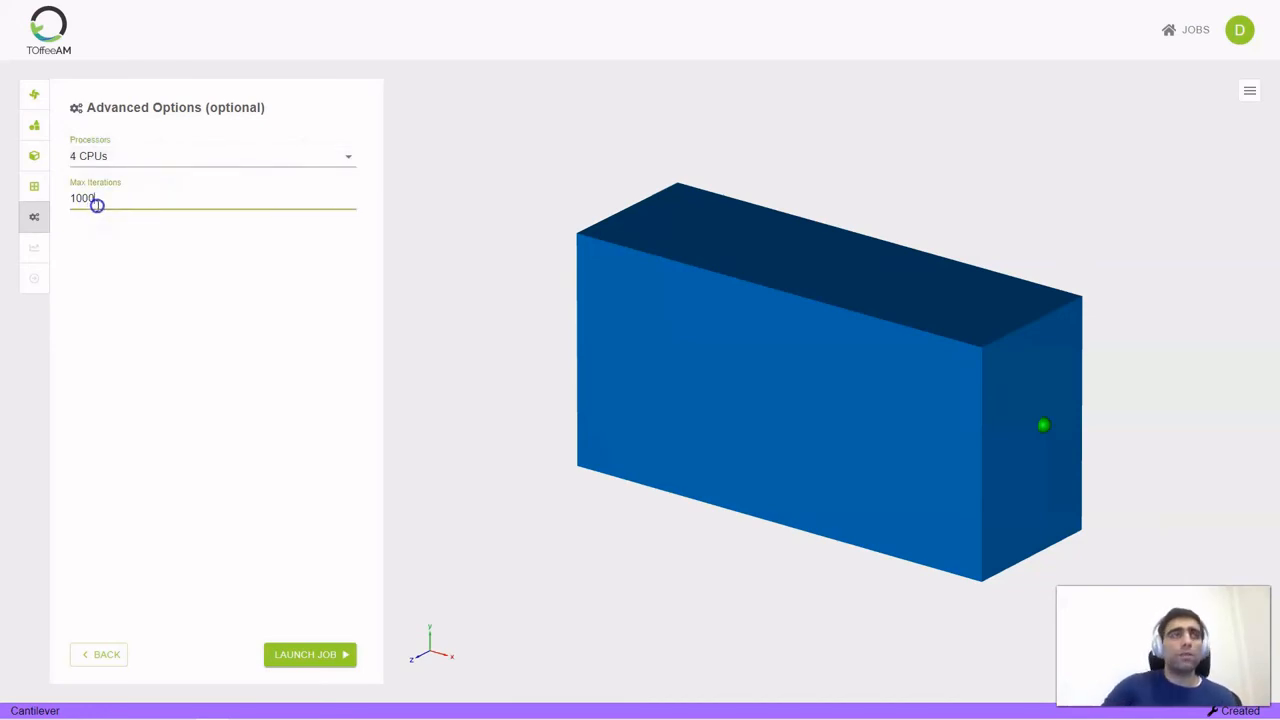
key(BackSpace)
click(236, 389)
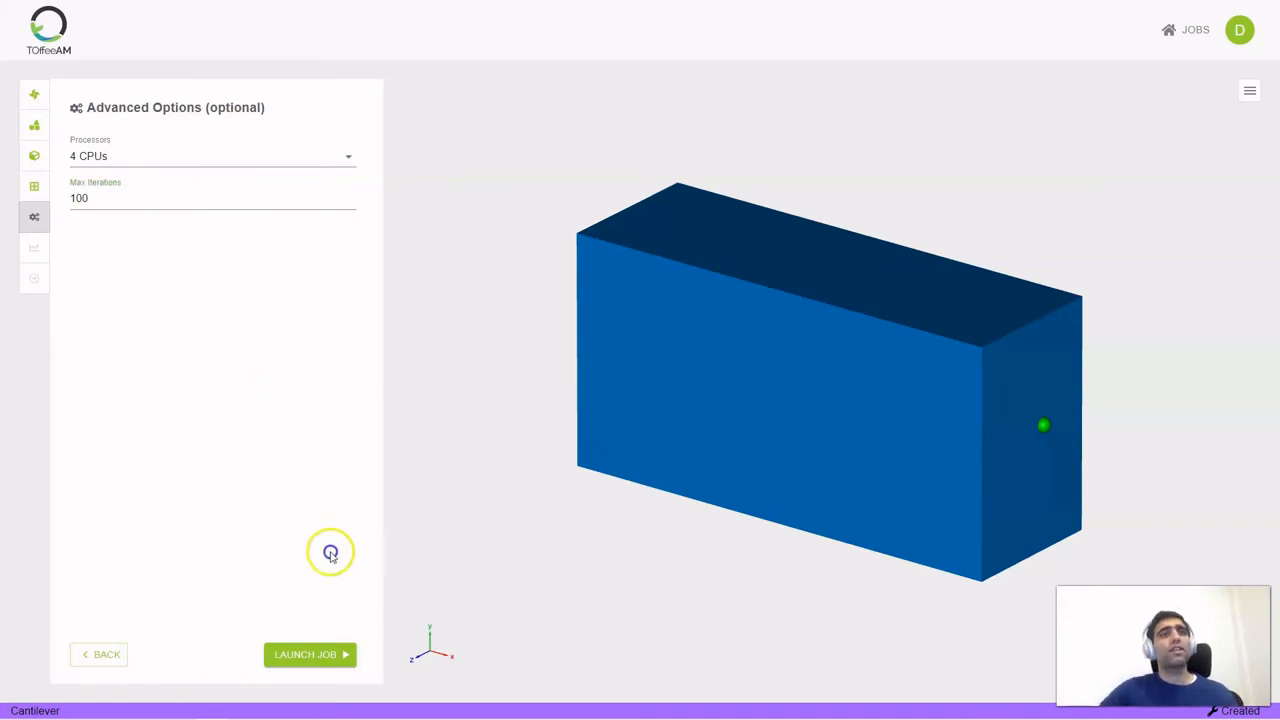
click(320, 655)
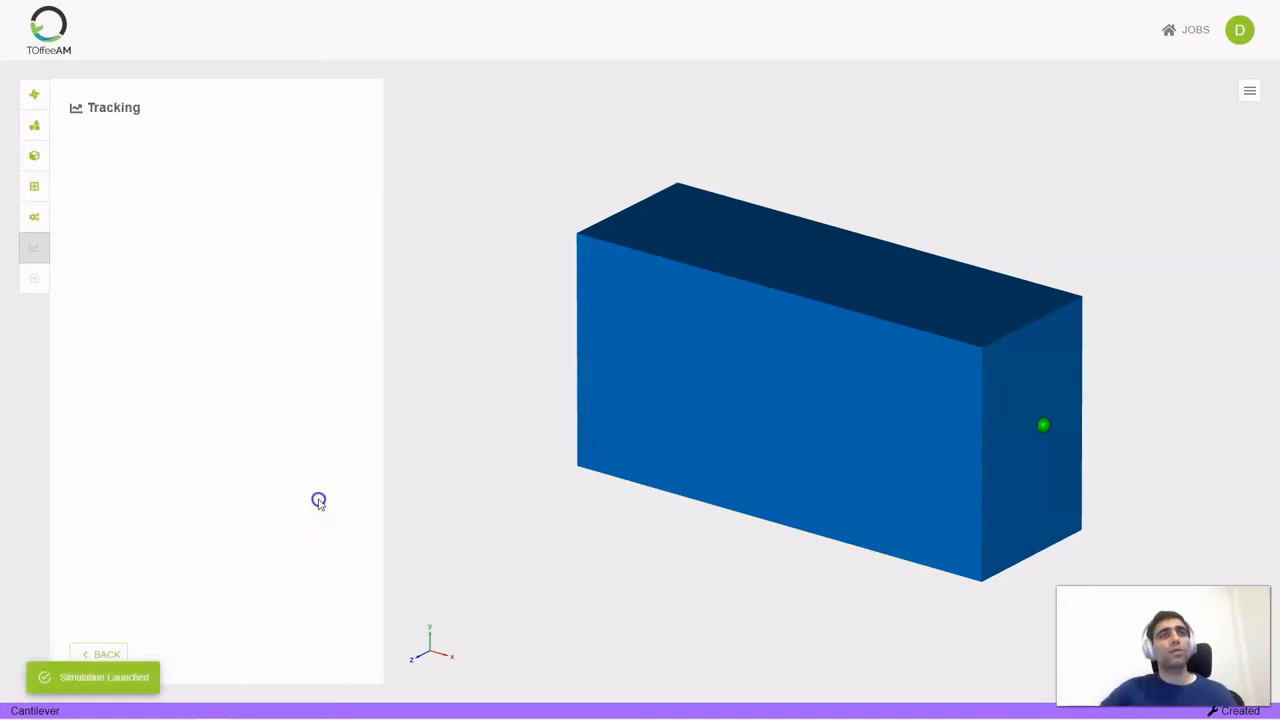